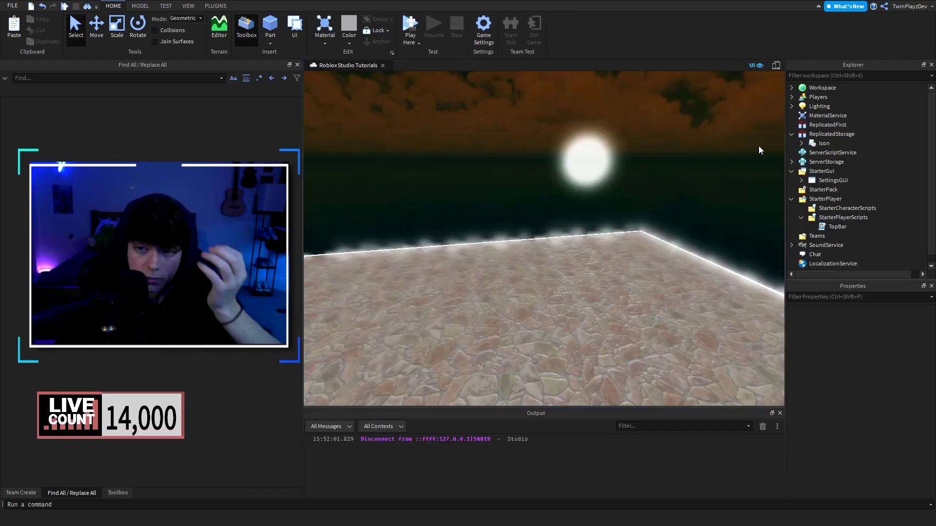
- Look through the Icon module script in ReplicatedStorage, close it, and clear the output log
left_click(808, 144)
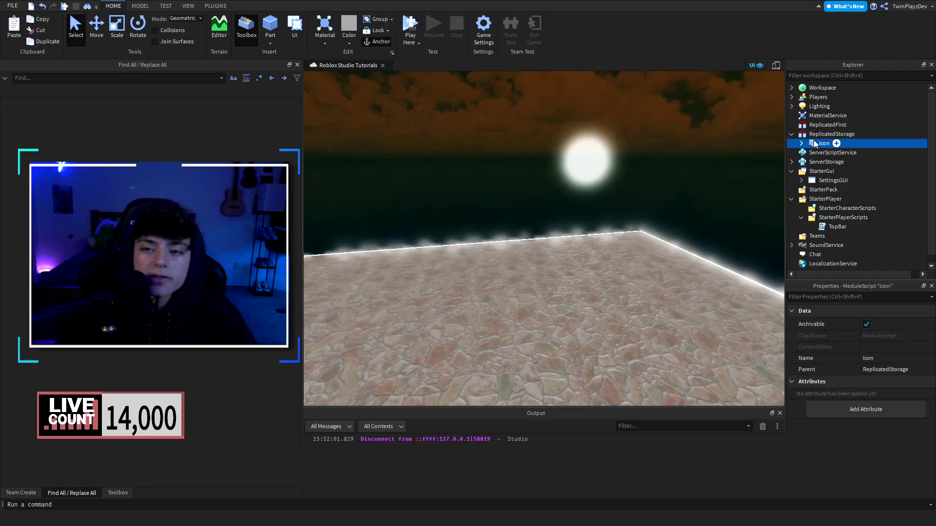
double_click(812, 143)
scroll(440, 219, "down", 20)
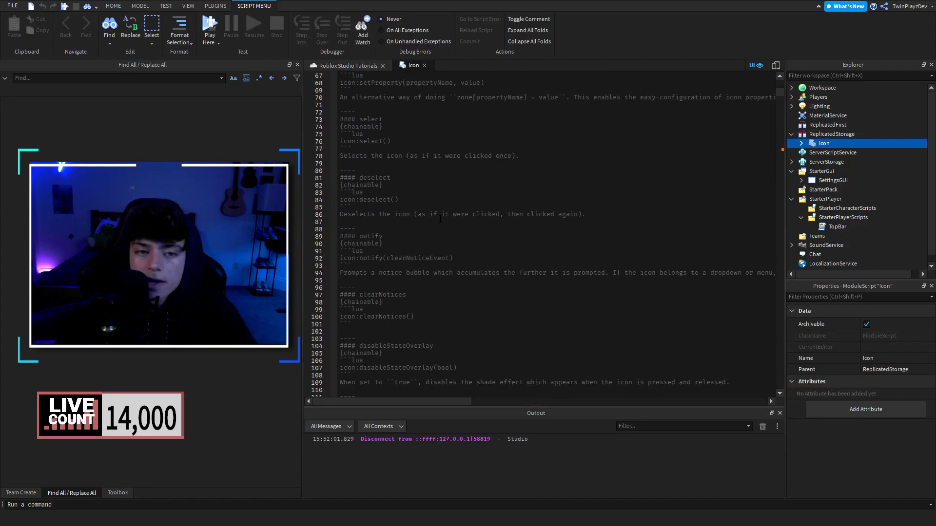
scroll(440, 219, "down", 10)
left_click(424, 66)
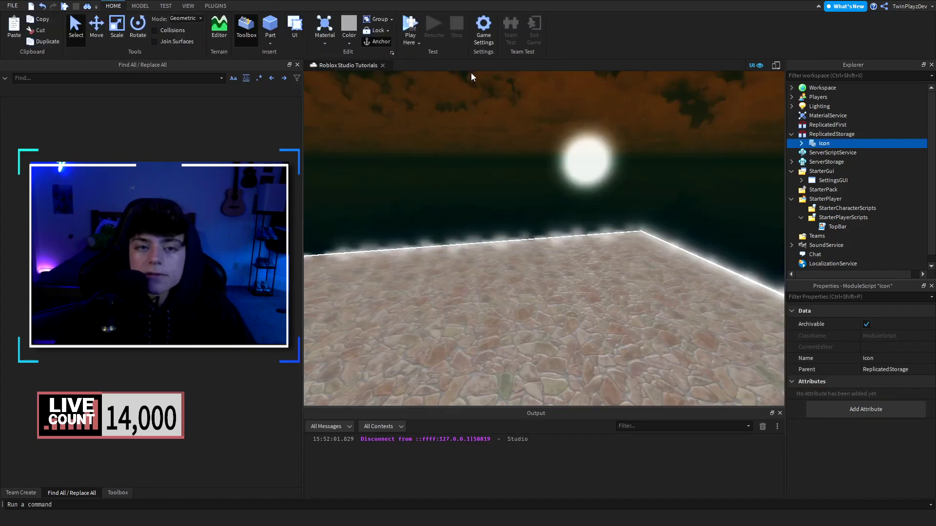
left_click(558, 194)
left_click(758, 427)
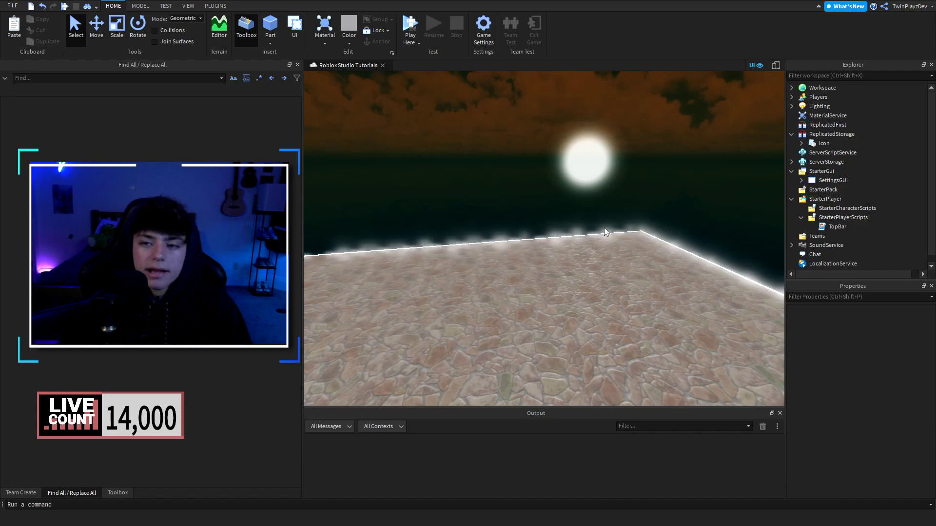
- Open the TopBar script in StarterPlayerScripts and examine the icon's image ID, label and tip lines
left_click(832, 181)
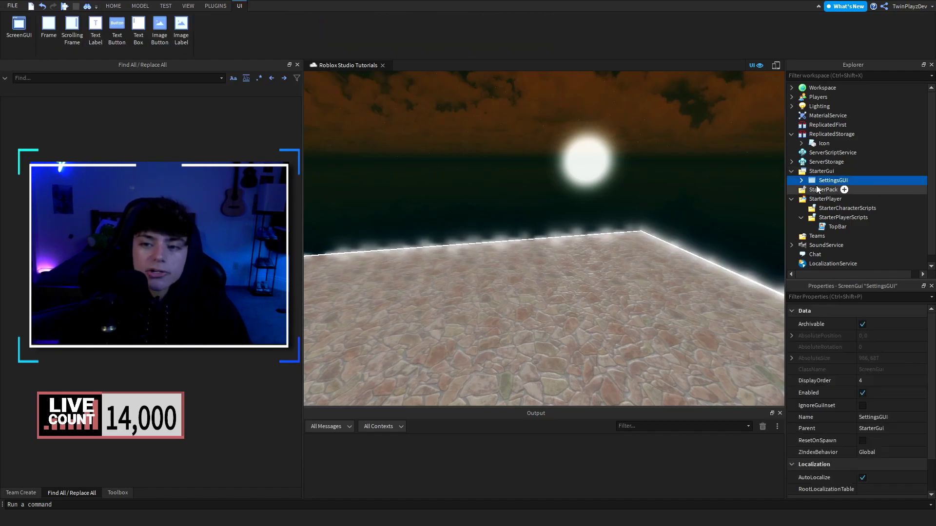
double_click(836, 227)
key("F2")
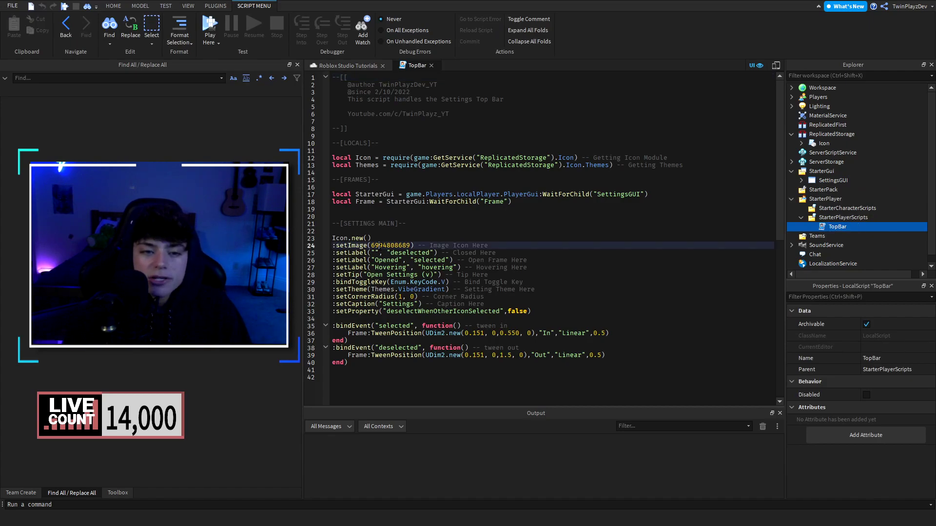
double_click(382, 245)
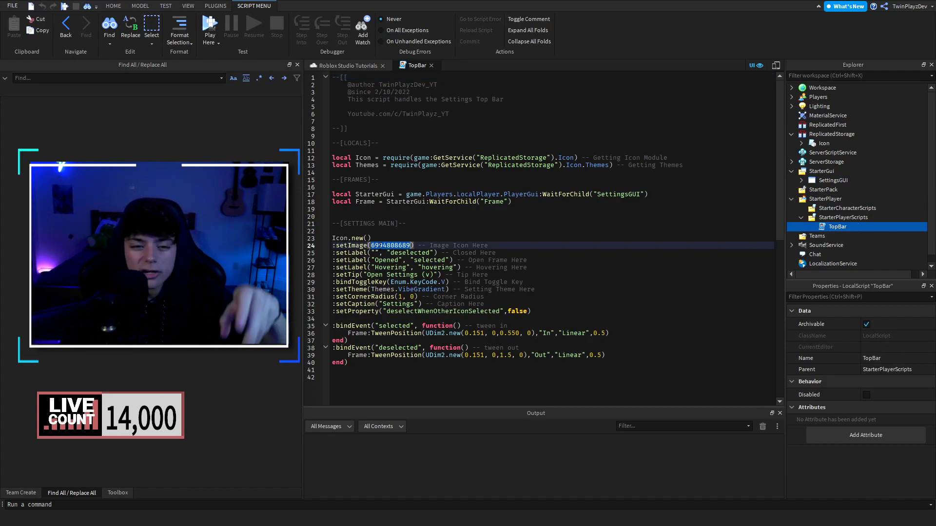
left_click(429, 268)
left_click(428, 275)
double_click(407, 275)
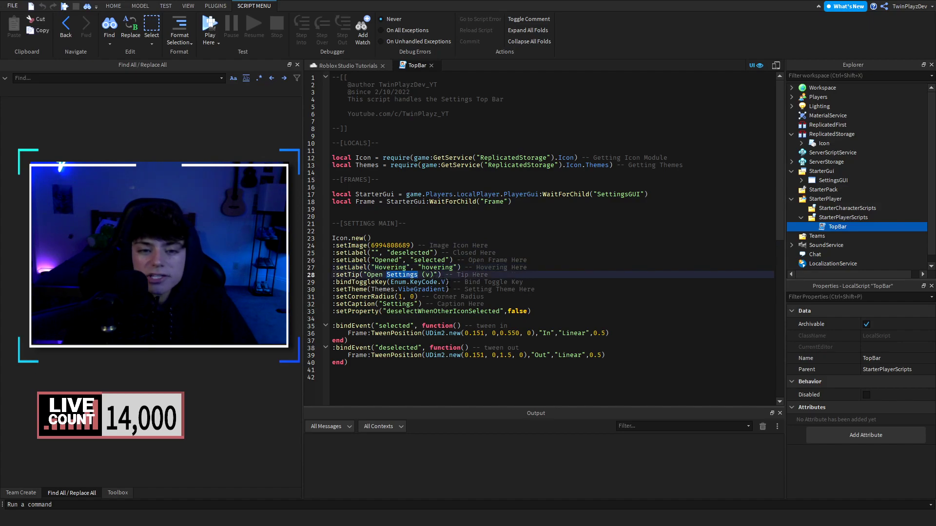
- Examine the theme, deselect property and tween event code in the TopBar script, and close the script
double_click(430, 289)
left_click(420, 311)
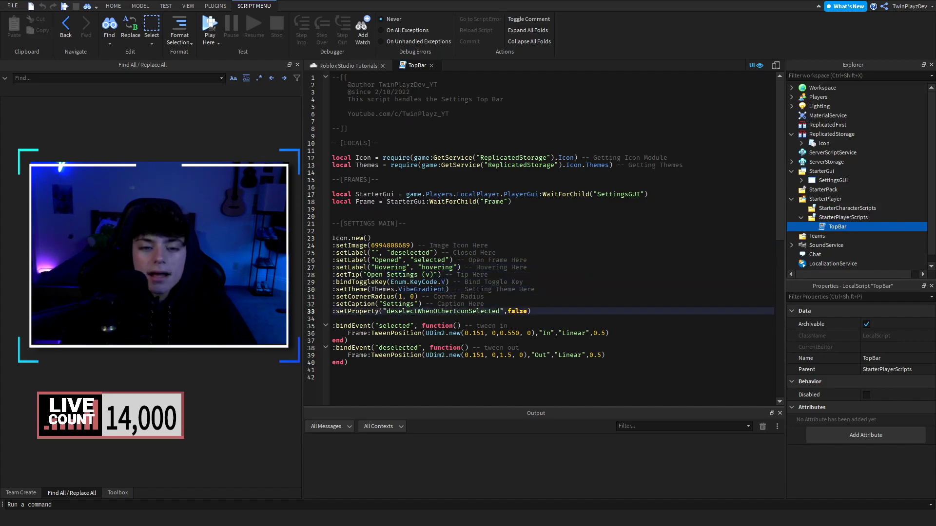
double_click(398, 333)
left_click_drag(390, 319, 337, 238)
left_click(439, 377)
left_click(565, 328)
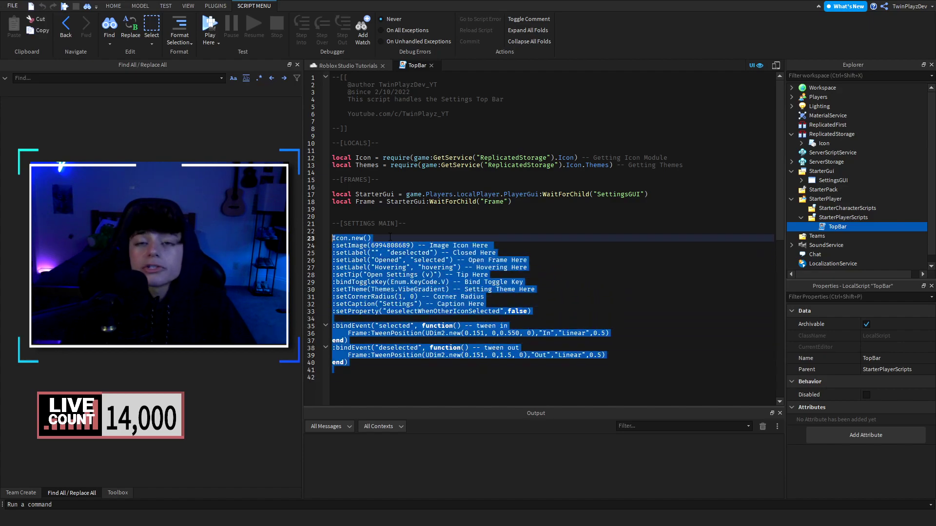
key("Left")
left_click(432, 65)
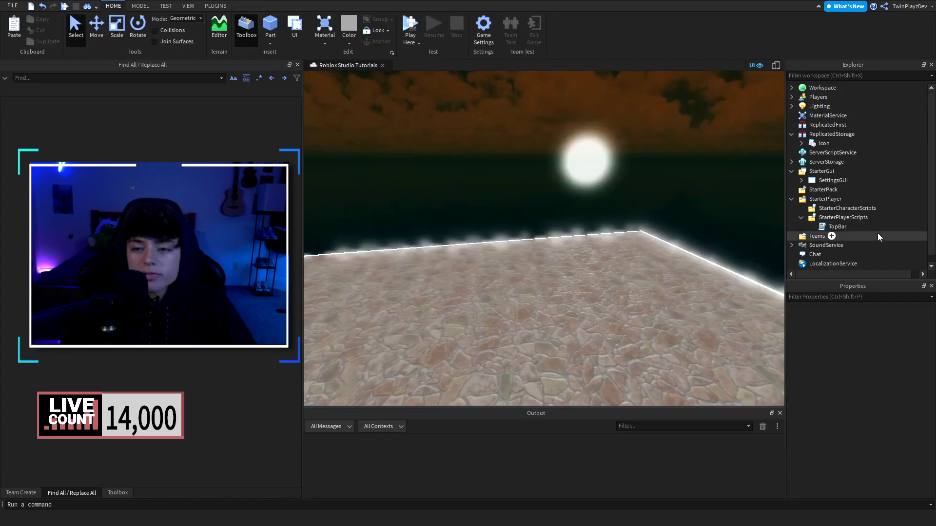
- Expand SettingsGUI in StarterGui and look through its properties
left_click(801, 180)
left_click(819, 183)
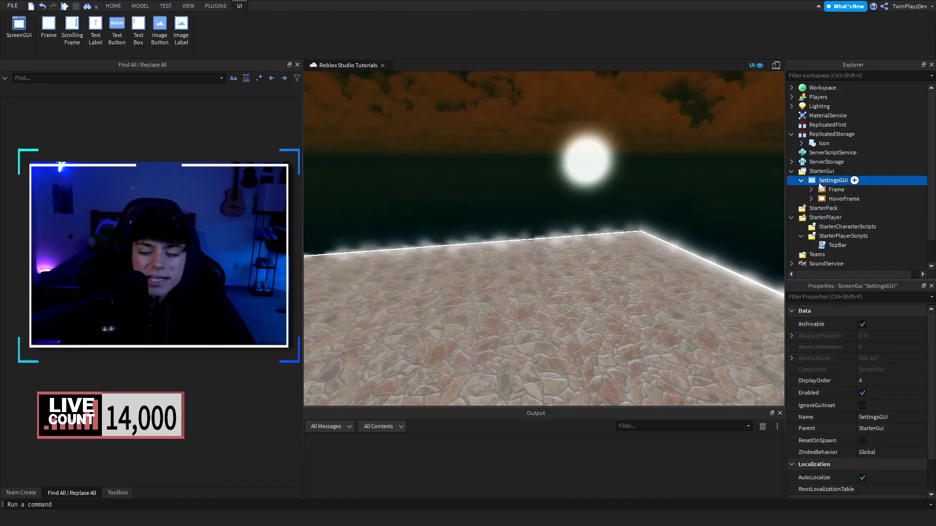
scroll(898, 379, "down", 1)
scroll(857, 396, "up", 1)
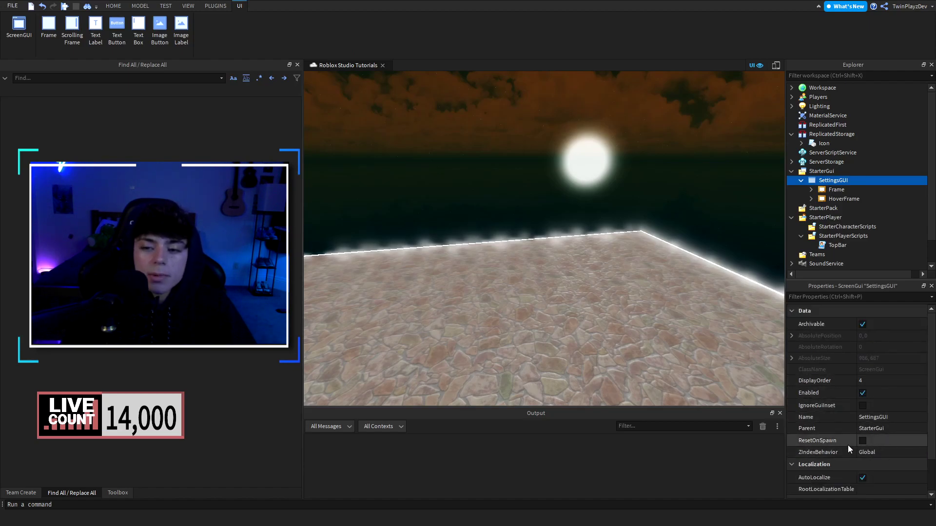
scroll(875, 410, "down", 1)
scroll(880, 390, "up", 1)
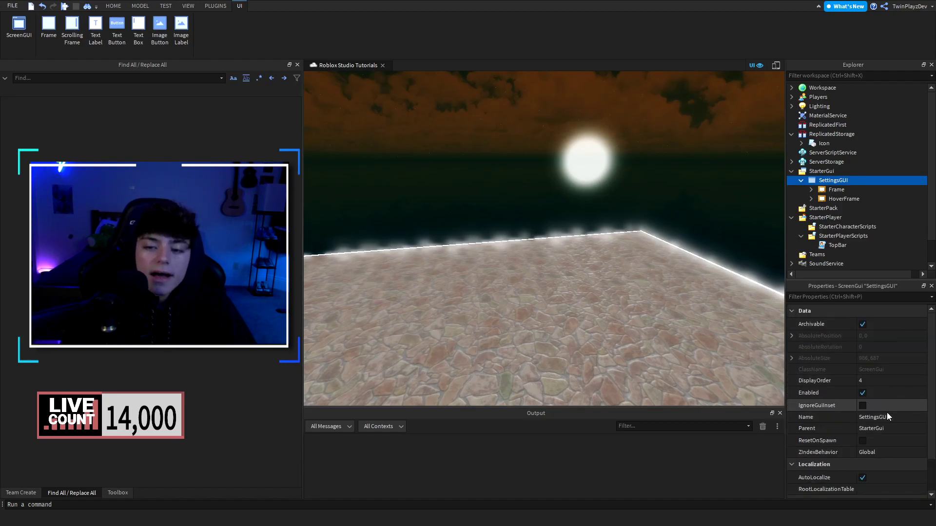
- Make the HoverFrame inside SettingsGUI visible to preview its label in the viewport
left_click(815, 191)
left_click(821, 191)
left_click(812, 190)
left_click(825, 197)
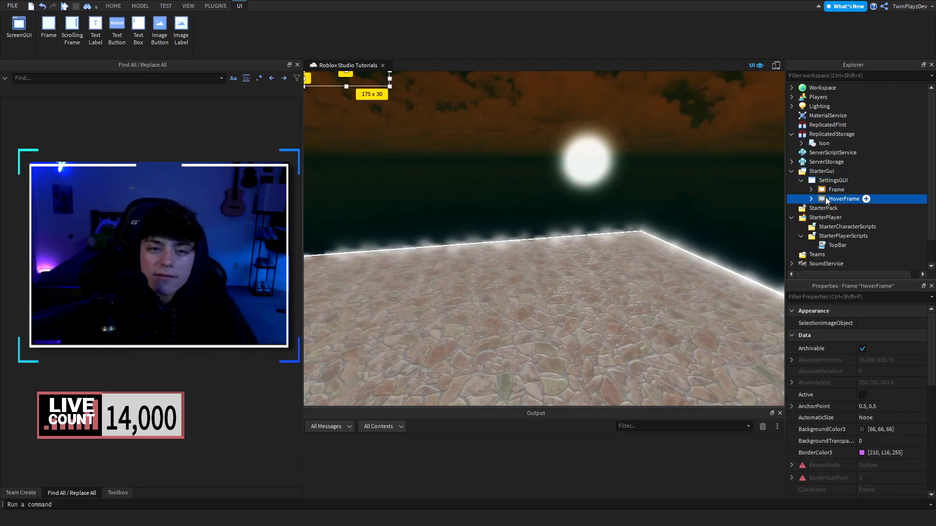
scroll(865, 438, "down", 3)
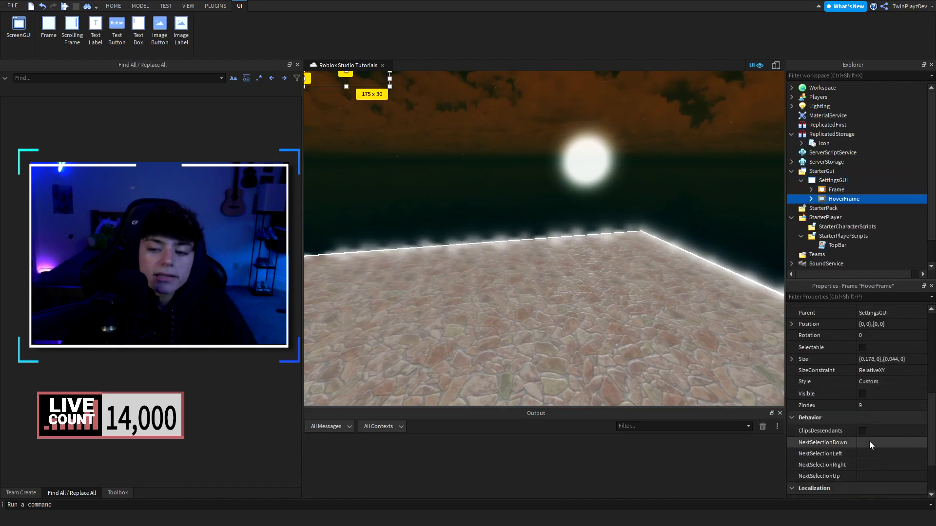
left_click(867, 395)
left_click(623, 225)
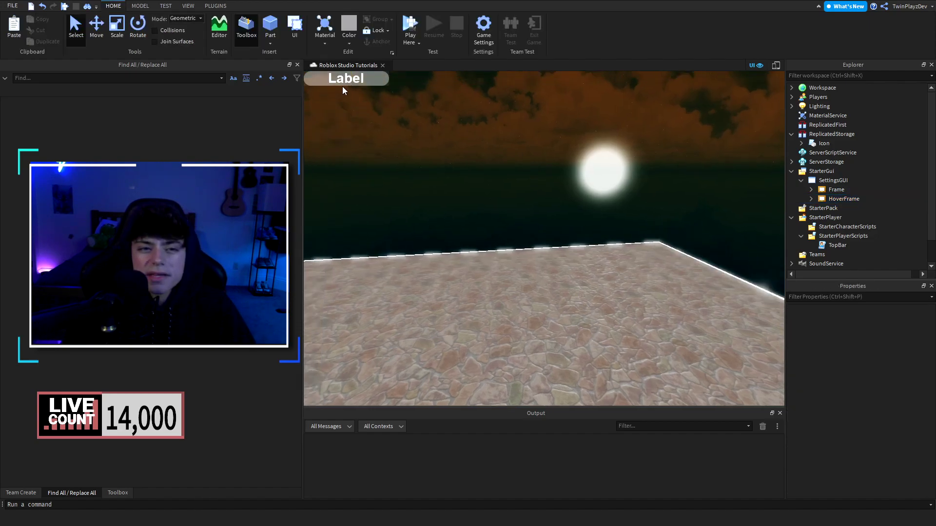
left_click(838, 199)
left_click(614, 139)
key("a")
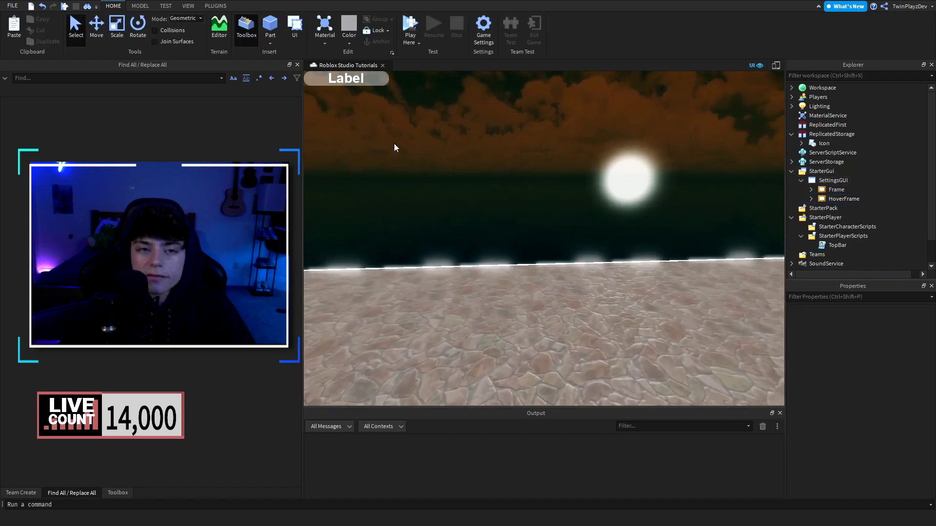
key("s")
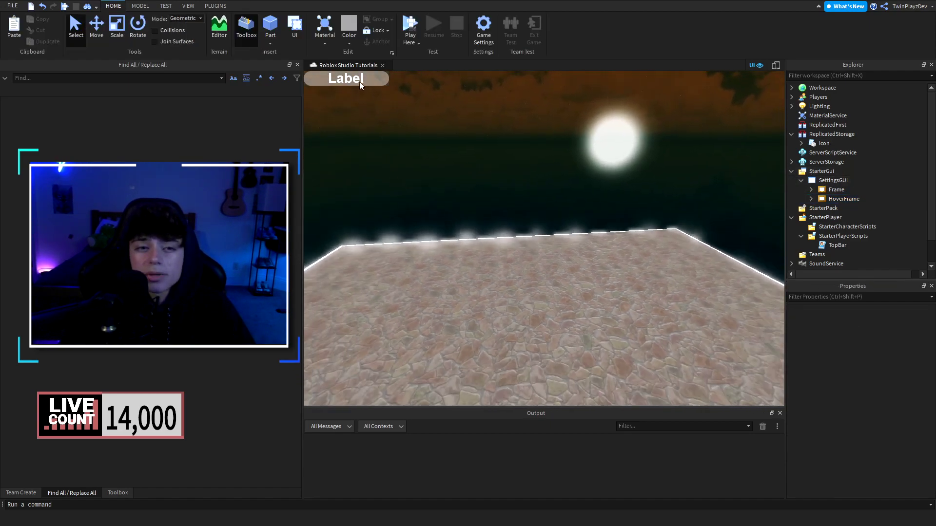
left_click(818, 200)
left_click(811, 199)
left_click(891, 429)
left_click(861, 429)
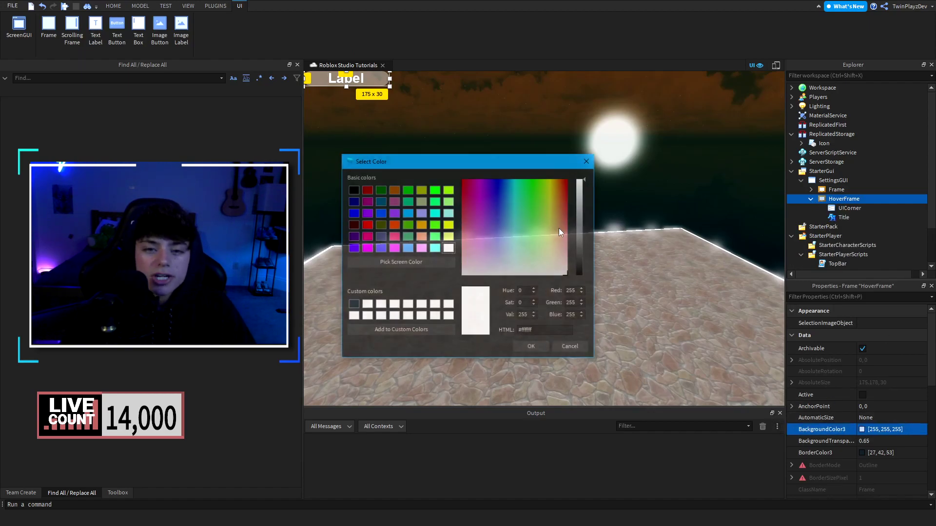
left_click(514, 199)
left_click(591, 167)
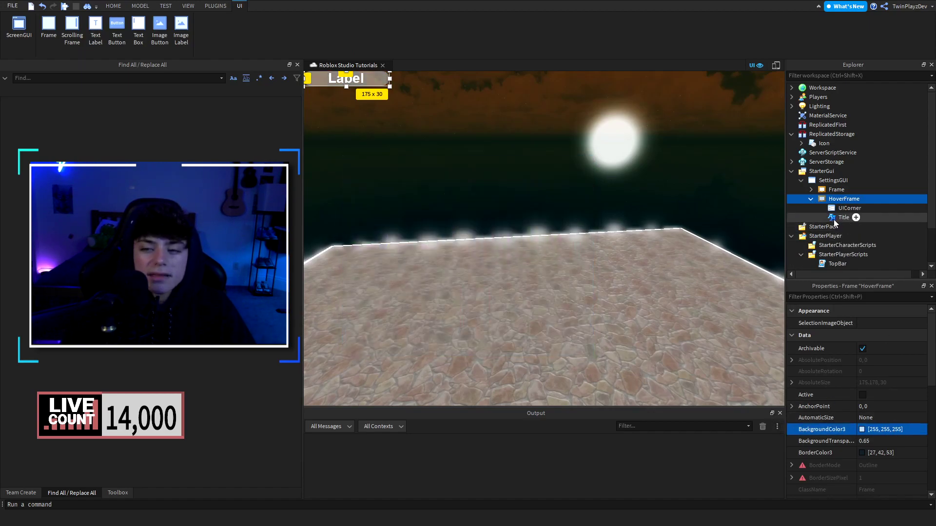
- Set the text of the Title label inside HoverFrame to LABEL
left_click(833, 218)
scroll(867, 419, "down", 10)
left_click(880, 371)
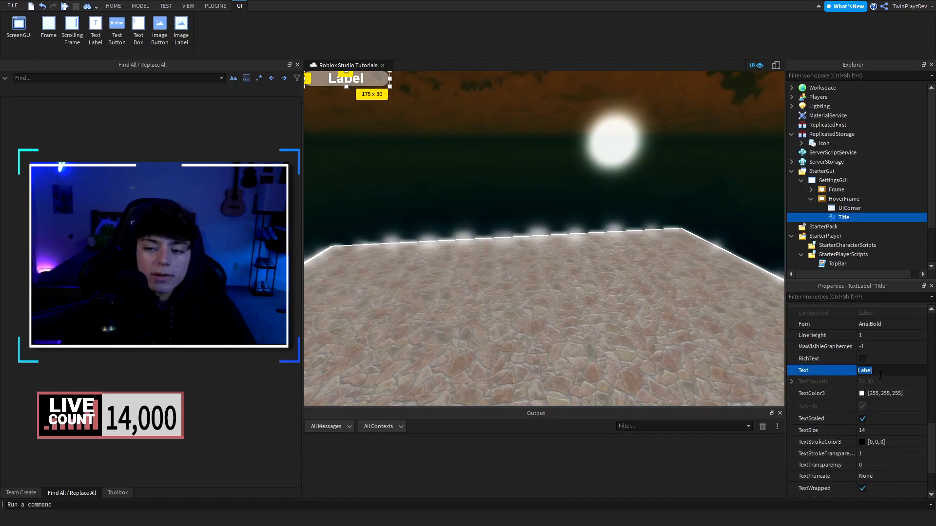
type("ALBEL")
key("Return")
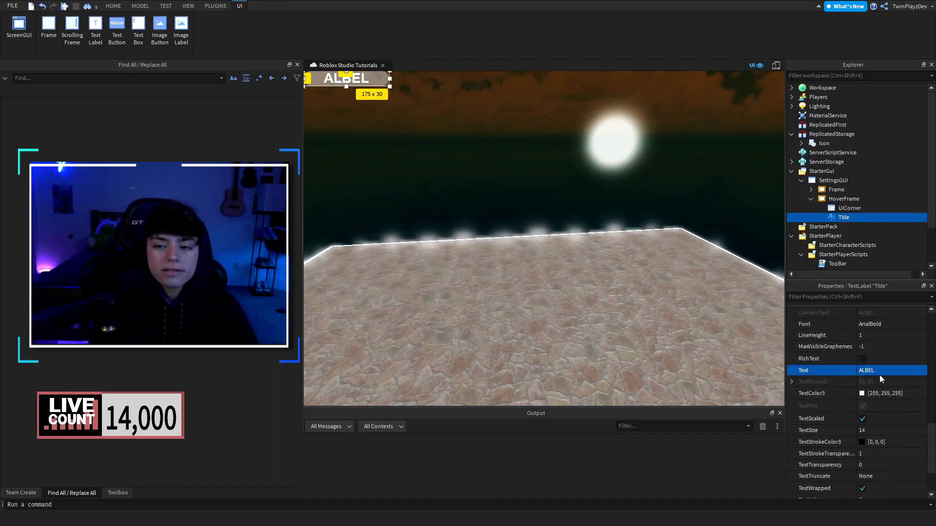
left_click(880, 374)
type("LABEL")
key("Return")
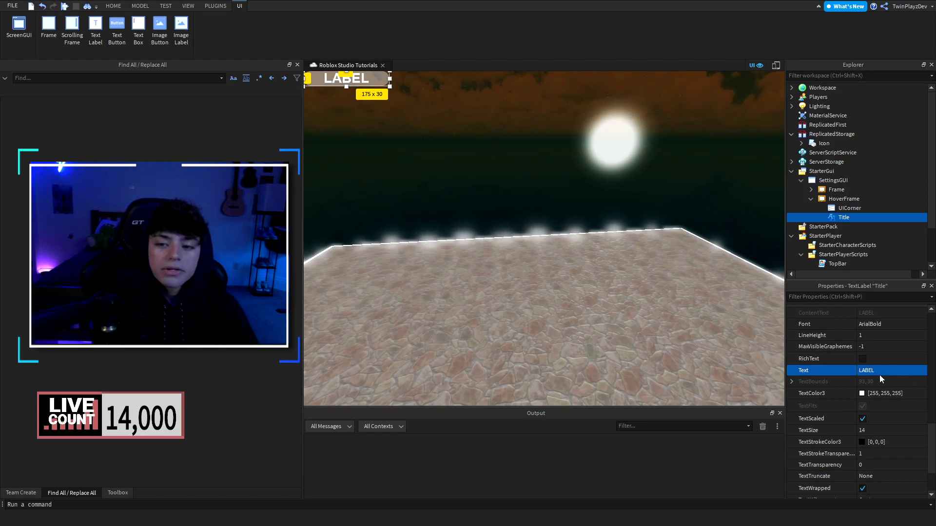
- Change the Title label's font to a decorative serif typeface and deselect the label
left_click(890, 327)
left_click(891, 326)
left_click(885, 340)
left_click(651, 189)
- Collapse HoverFrame and turn off its visibility
left_click(811, 199)
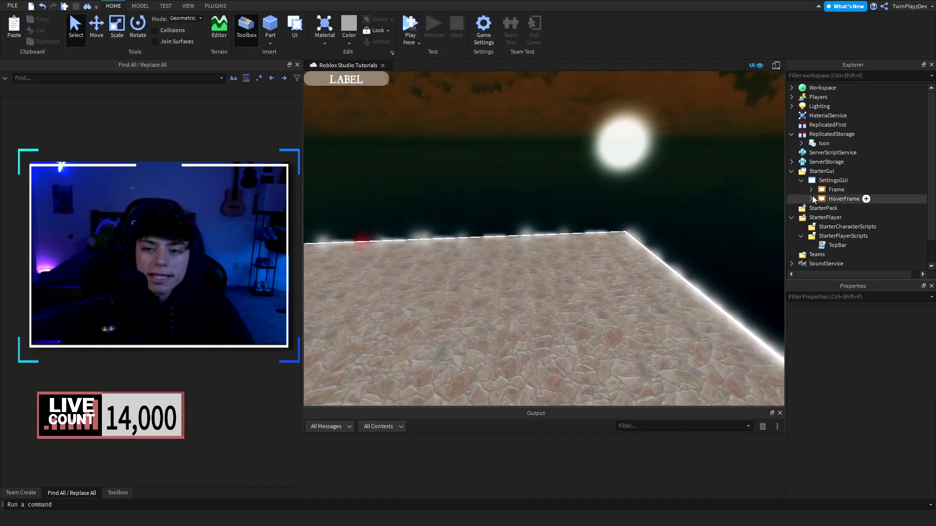
left_click(841, 198)
scroll(852, 380, "down", 3)
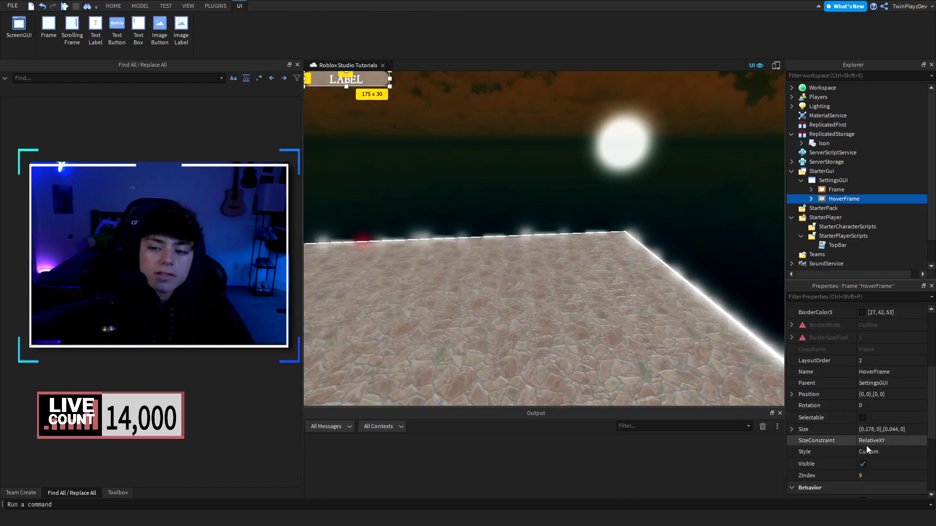
left_click(867, 463)
left_click(616, 171)
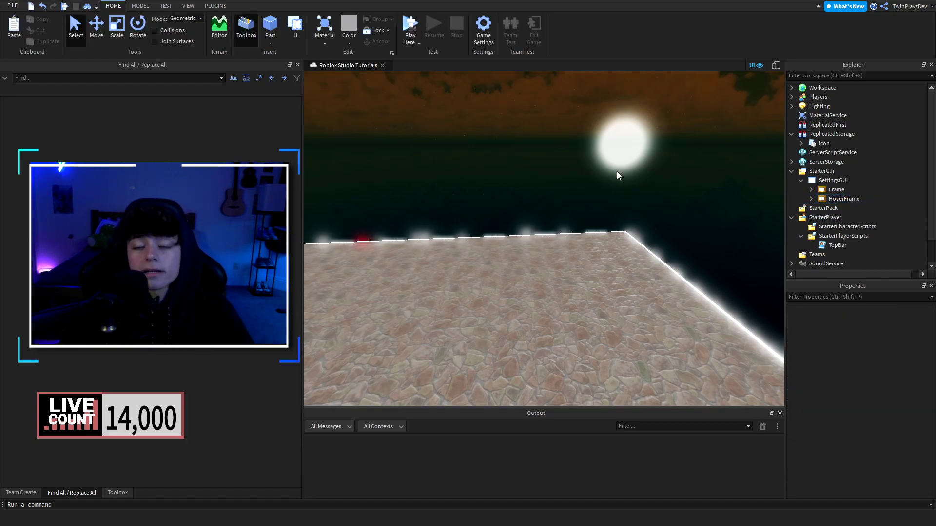
- Set the position of the Frame in SettingsGUI to {0.151, 0},{0.5, 0}
left_click(831, 189)
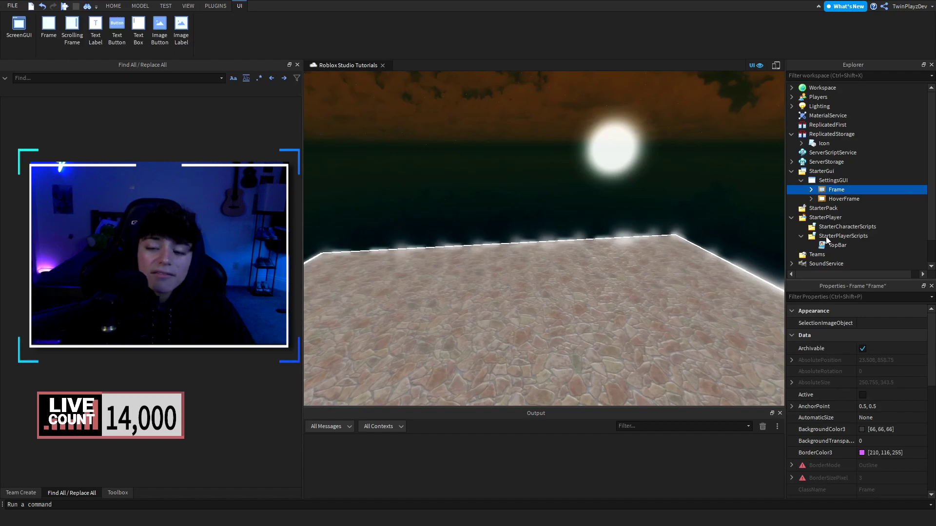
scroll(850, 393, "down", 6)
scroll(846, 393, "down", 3)
scroll(840, 396, "up", 9)
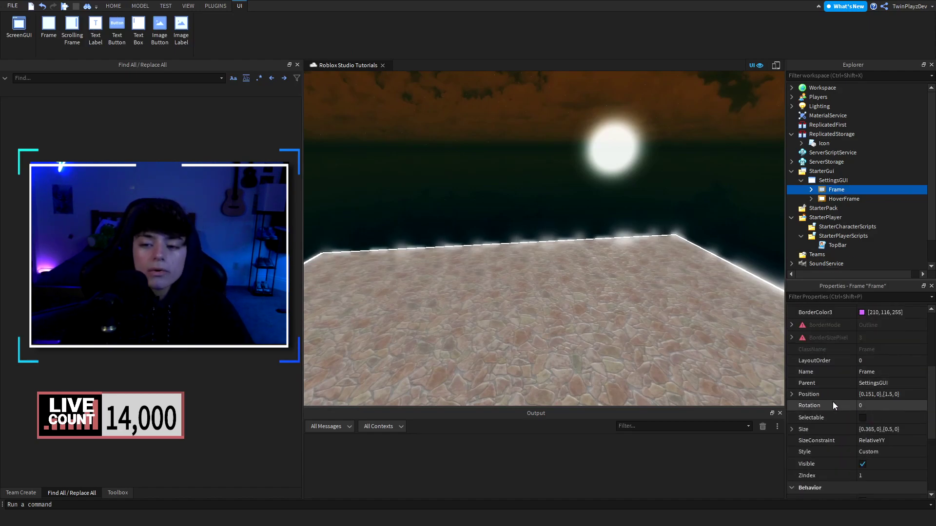
left_click(893, 395)
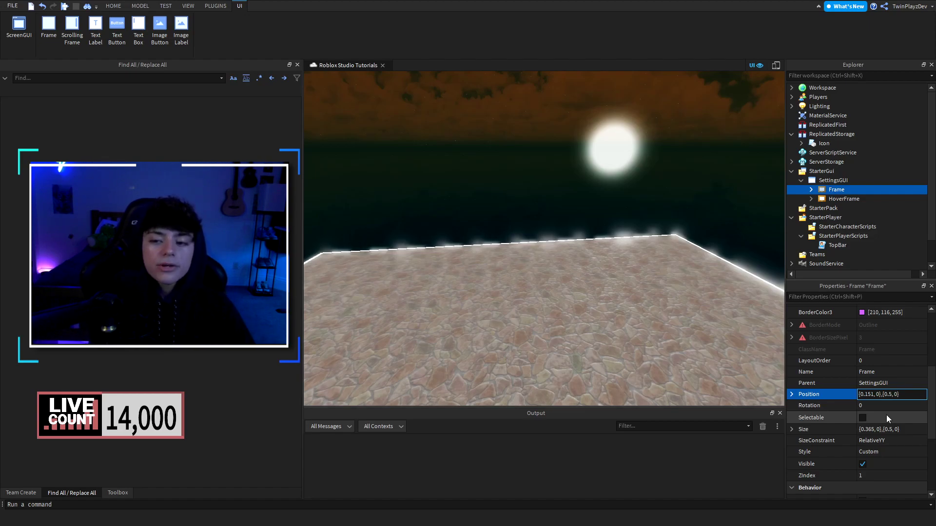
key("Return")
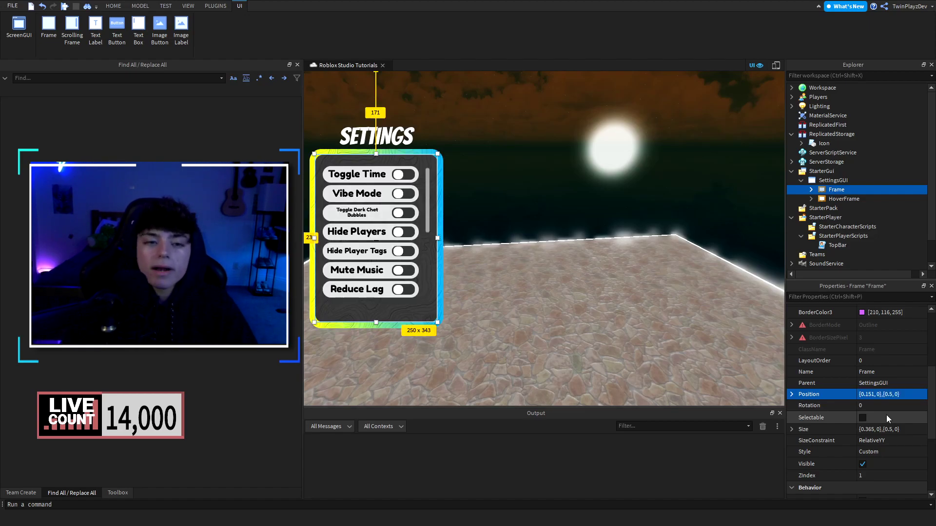
- Deselect the settings frame and enlarge the viewport by narrowing the Find All / Replace All pane
left_click(652, 209)
right_click_drag(652, 210, 629, 197)
key("d")
key("a")
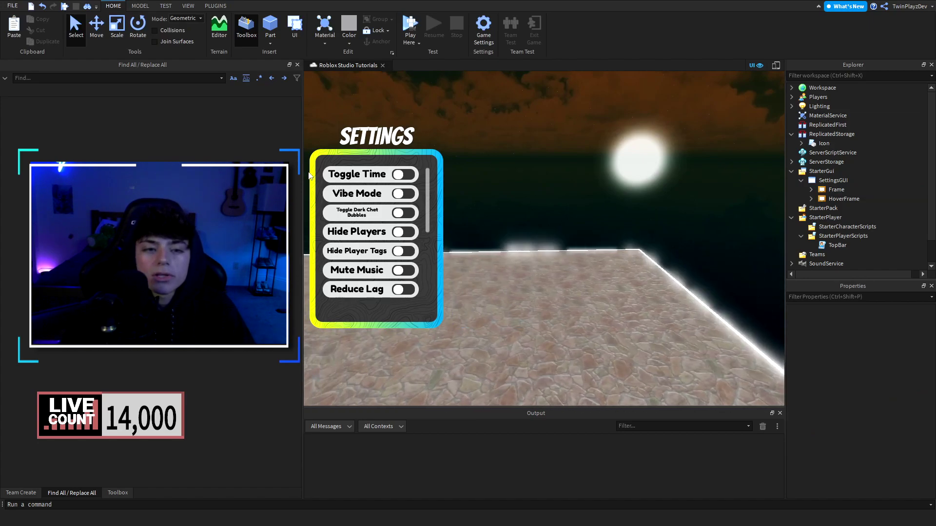
left_click_drag(303, 169, 167, 205)
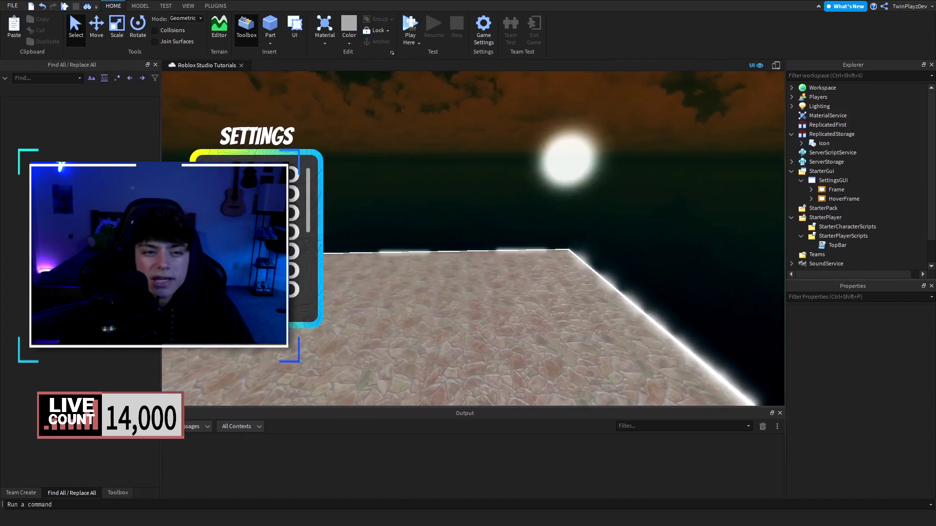
key("a")
right_click_drag(426, 167, 506, 188)
key("s")
scroll(505, 188, "up", 2)
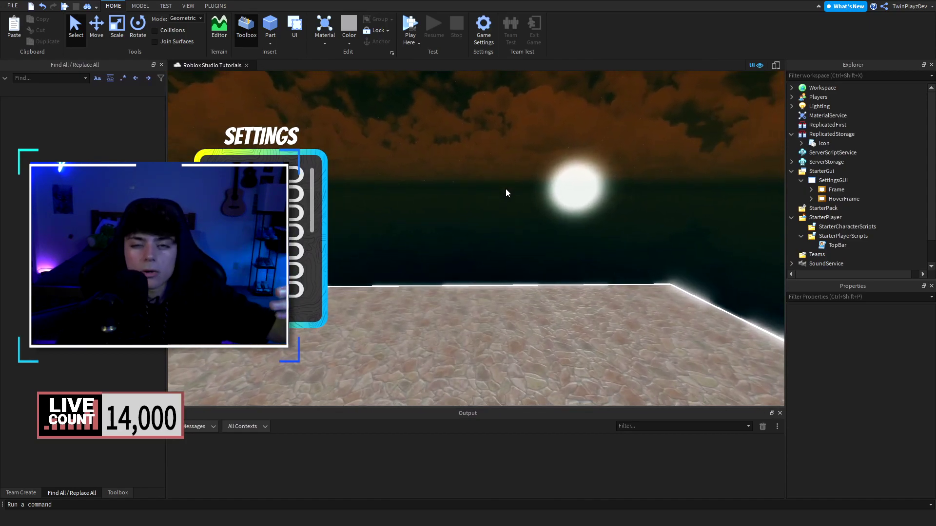
key("d")
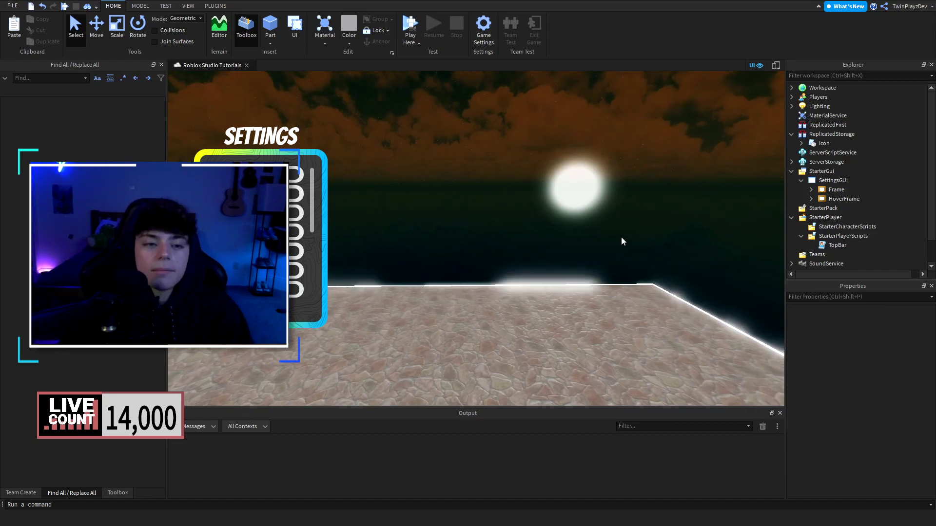
- Widen the Find All / Replace All pane so the settings frame sits fully inside the narrower viewport
key("a")
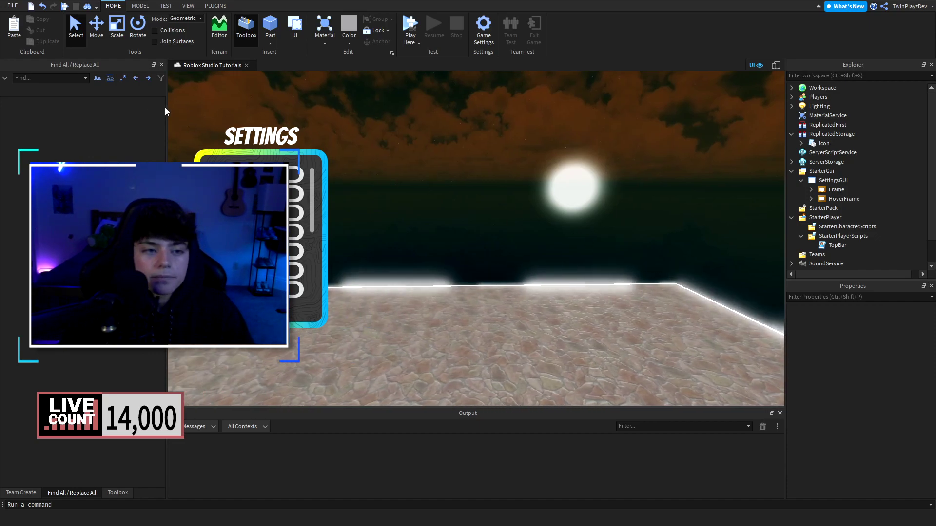
left_click_drag(167, 107, 308, 109)
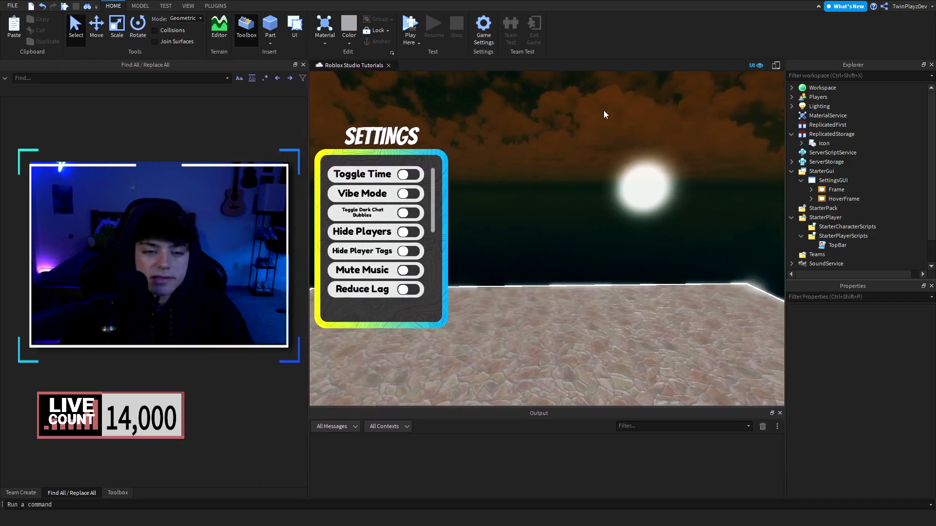
key("w")
scroll(401, 271, "down", 1)
scroll(401, 272, "up", 1)
- Set the starting colour of the UIGradient in the settings frame's Gradient to #aa5500 and collapse Gradient
left_click(832, 200)
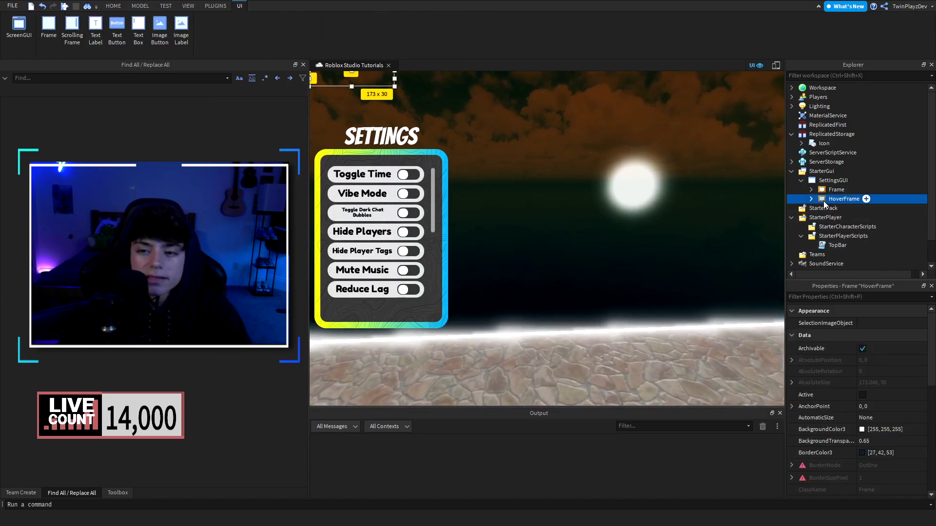
double_click(834, 190)
scroll(838, 188, "down", 1)
left_click(838, 191)
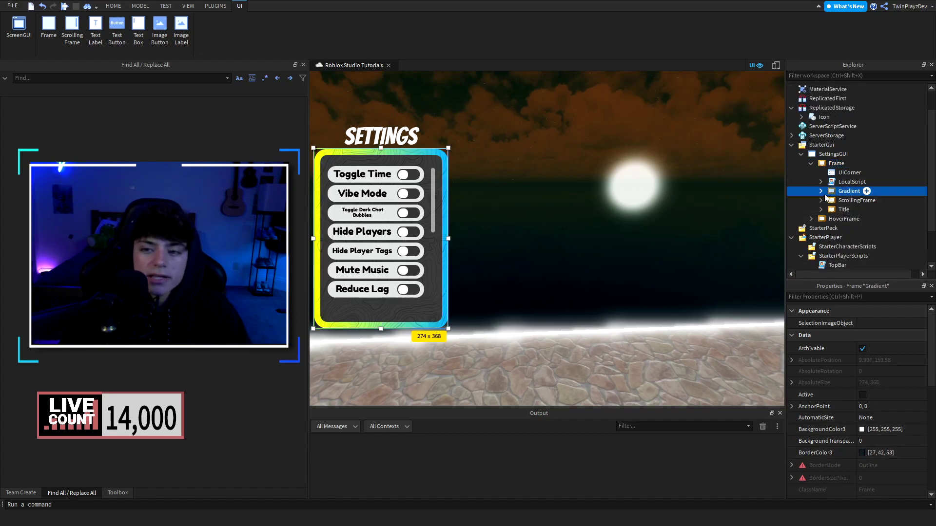
left_click(820, 191)
left_click(861, 210)
left_click(812, 326)
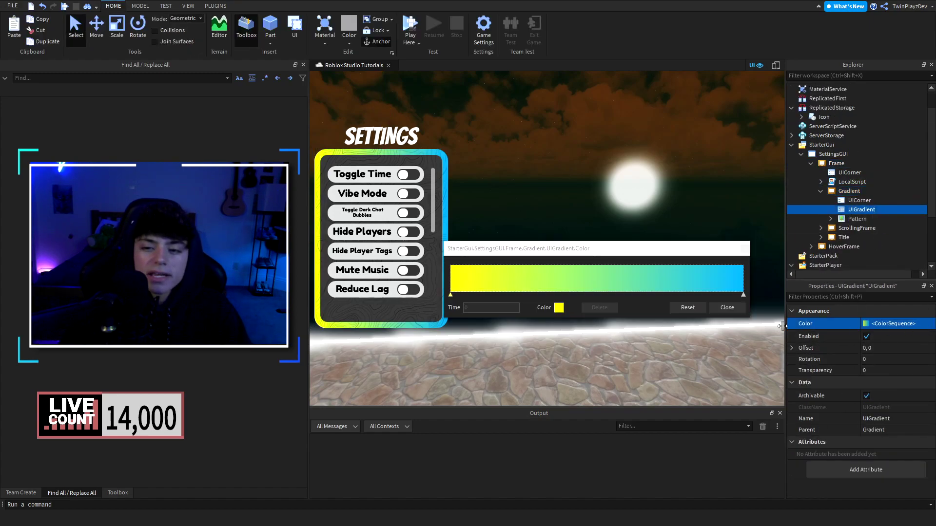
left_click(559, 307)
left_click(397, 182)
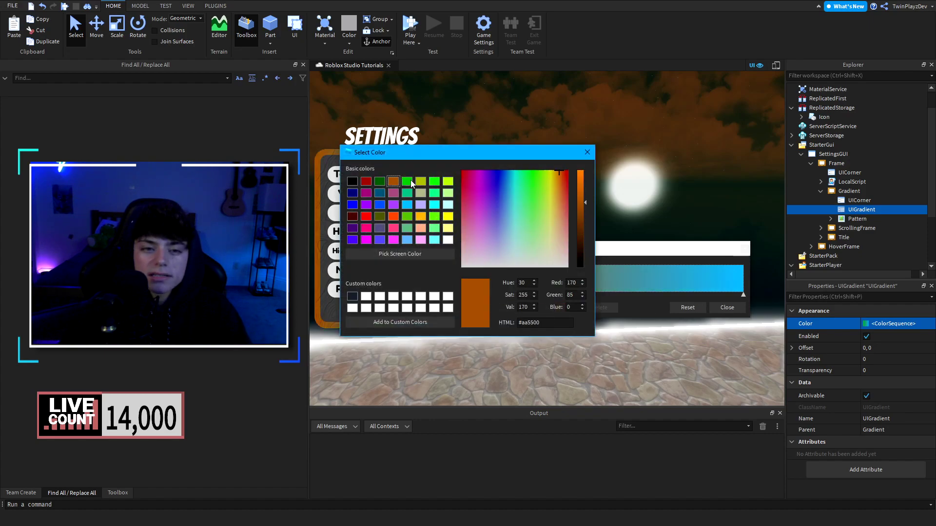
left_click(587, 153)
left_click(722, 308)
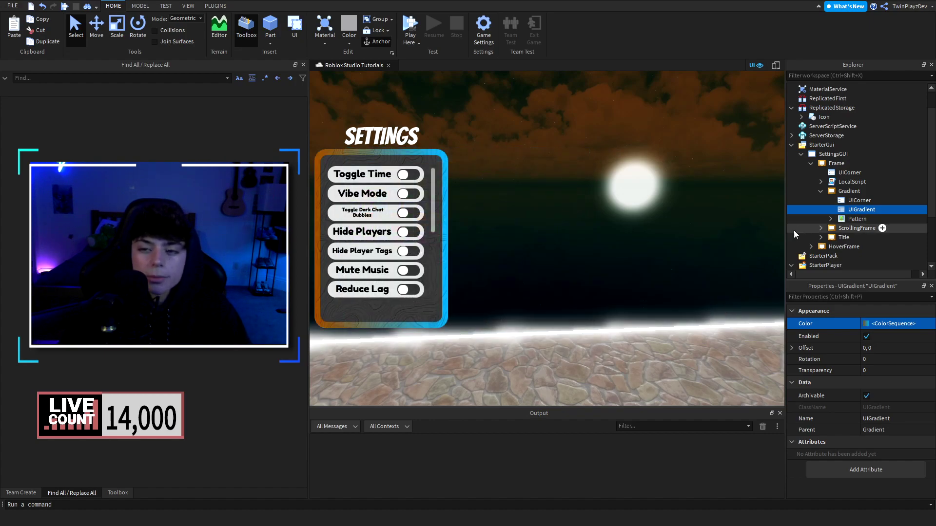
left_click(854, 219)
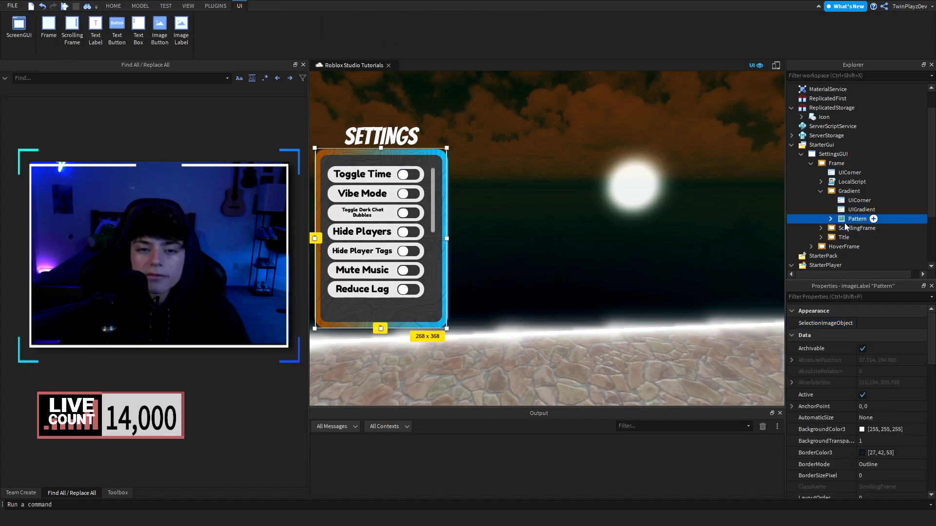
left_click(821, 191)
- Change the font of the SETTINGS Title text label to AmaticSC and collapse its parent Title frame
left_click(841, 182)
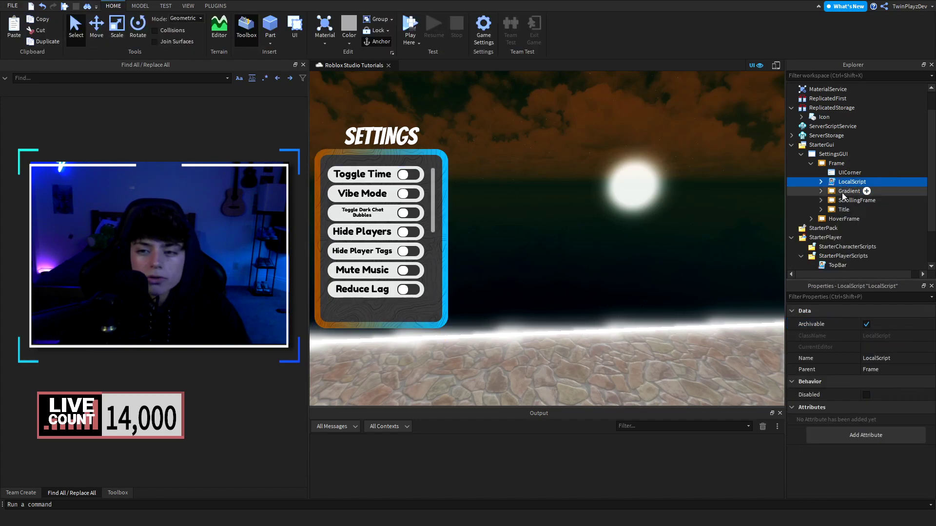
left_click(841, 200)
left_click(843, 209)
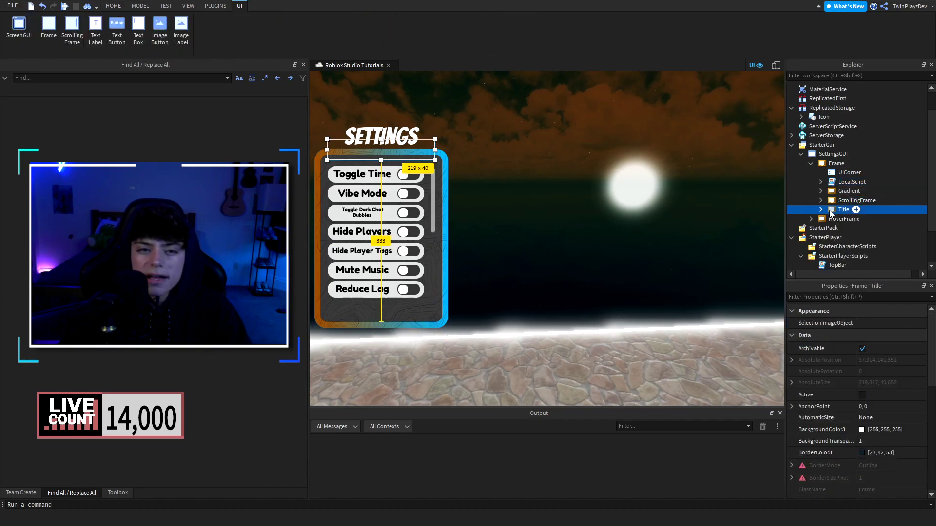
left_click(820, 210)
left_click(843, 229)
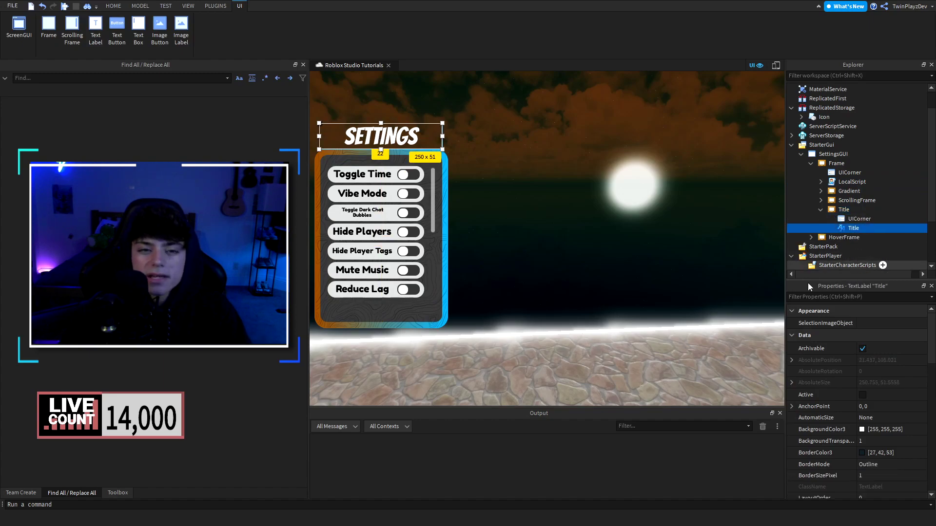
scroll(885, 390, "down", 3)
scroll(885, 390, "down", 5)
left_click(874, 393)
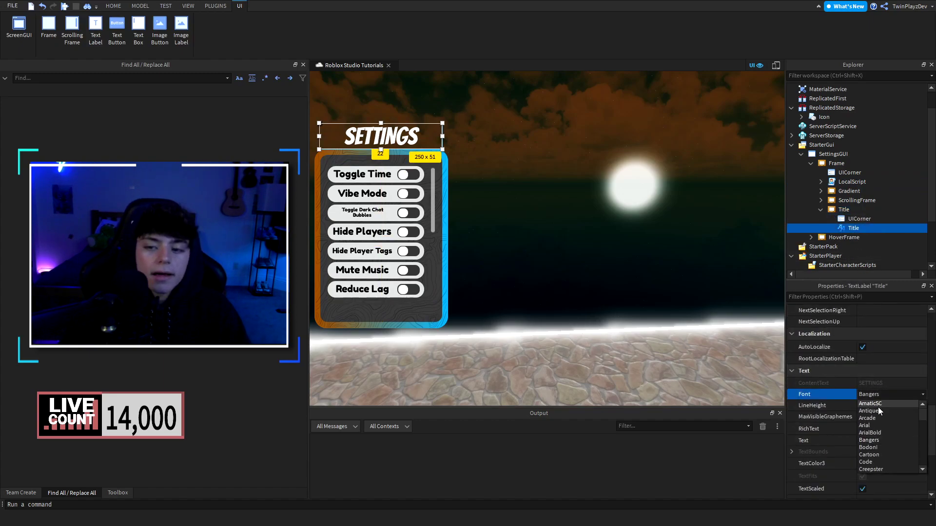
left_click(878, 406)
left_click(843, 209)
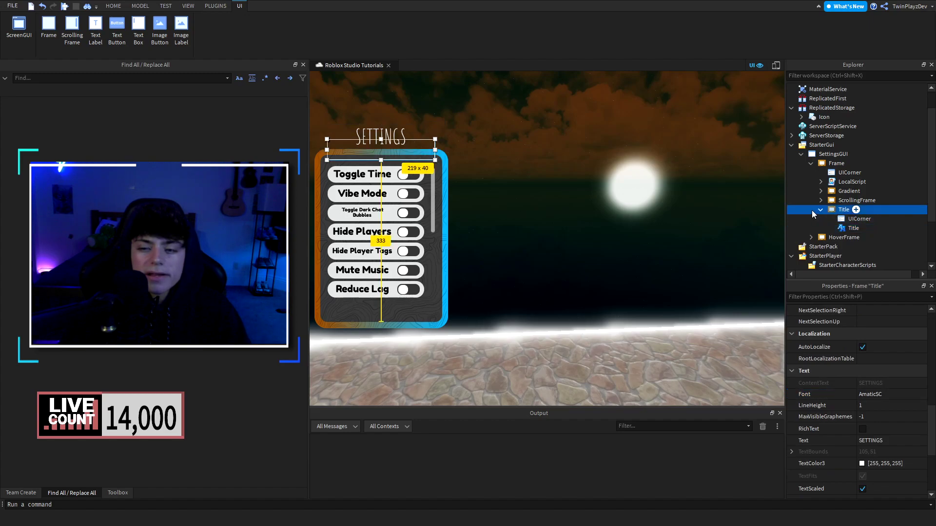
left_click(628, 189)
right_click_drag(628, 189, 651, 199)
scroll(628, 189, "down", 3)
left_click(821, 209)
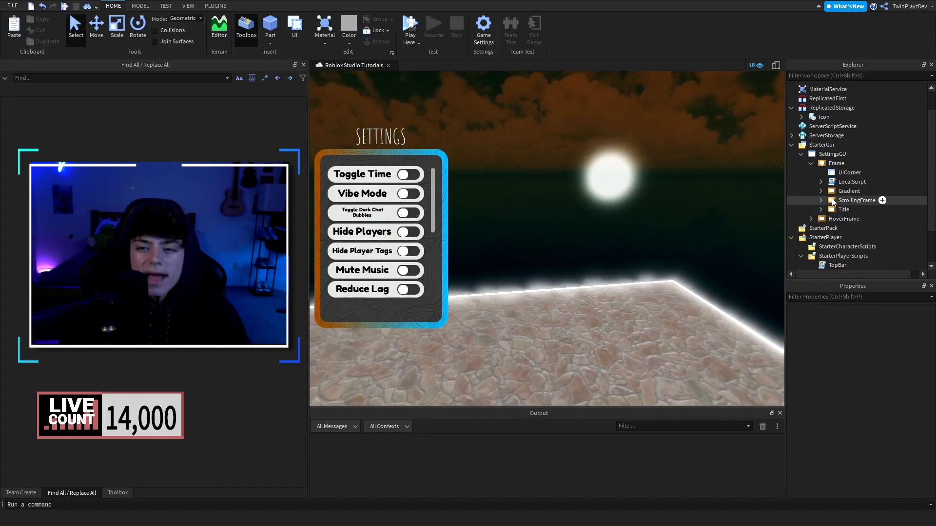
- Expand ScrollingFrame and examine which toggle row each of its child frames corresponds to, from BubbleChat through VibeMode
left_click(838, 199)
left_click(820, 199)
scroll(838, 199, "down", 3)
left_click(850, 175)
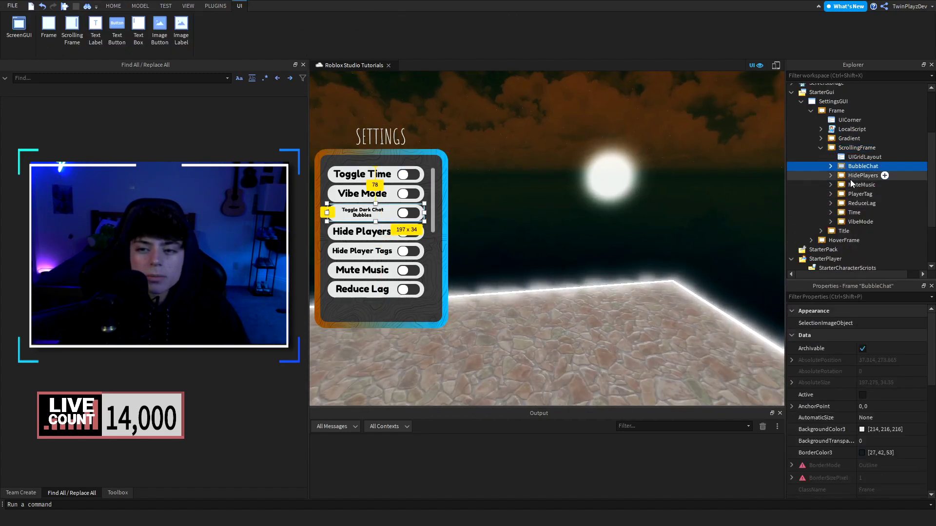
left_click(850, 184)
left_click(851, 194)
left_click(850, 203)
left_click(849, 222)
left_click(845, 213)
left_click(642, 192)
right_click_drag(642, 192, 612, 171)
scroll(636, 191, "up", 3)
scroll(637, 191, "down", 3)
- Duplicate the VibeMode frame in ScrollingFrame and rename the copy as NewButton
left_click(843, 222)
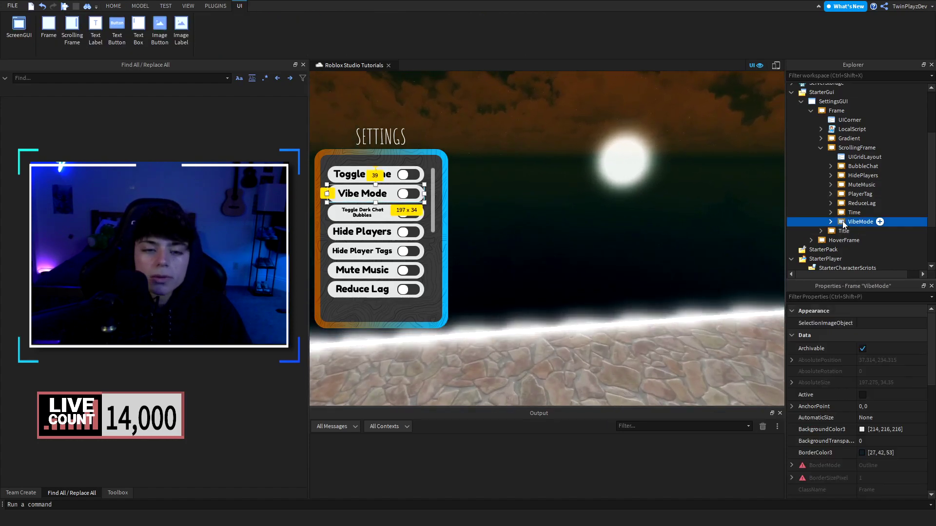
key("ctrl+d")
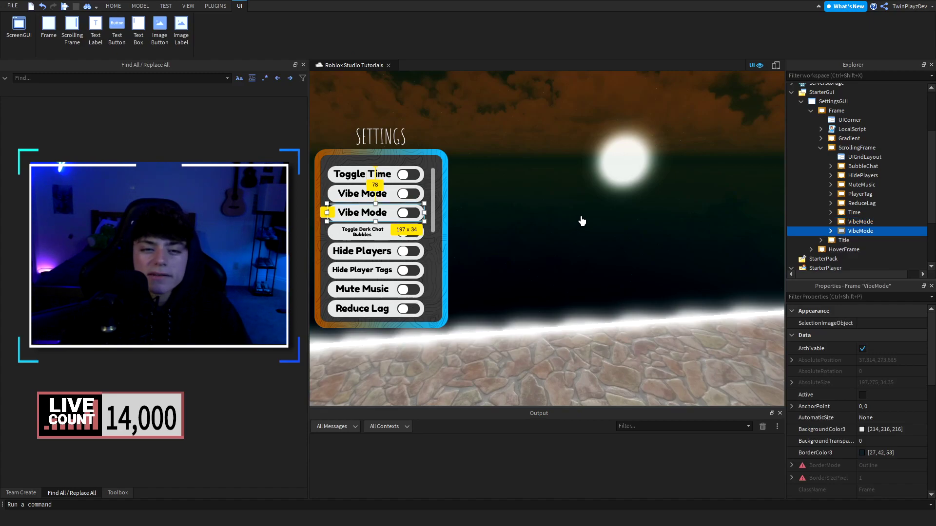
scroll(376, 266, "down", 4)
scroll(380, 272, "up", 4)
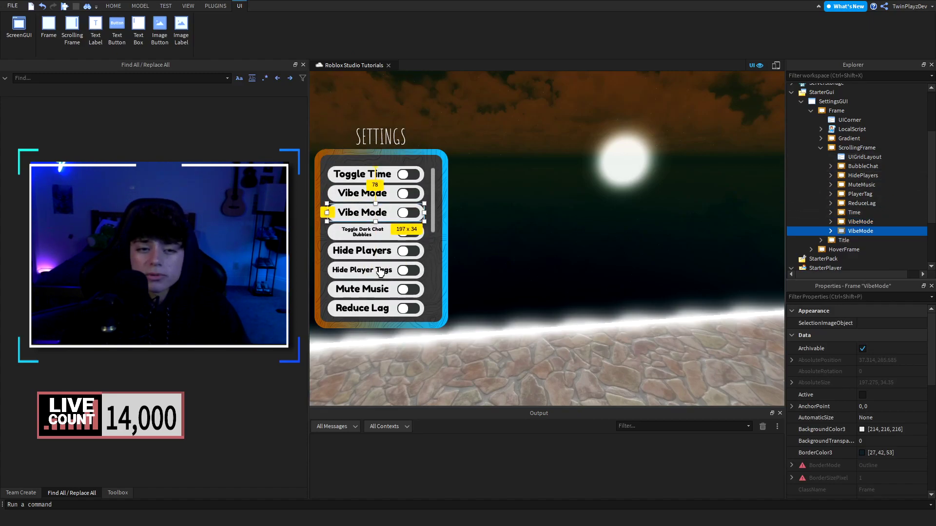
scroll(878, 370, "down", 3)
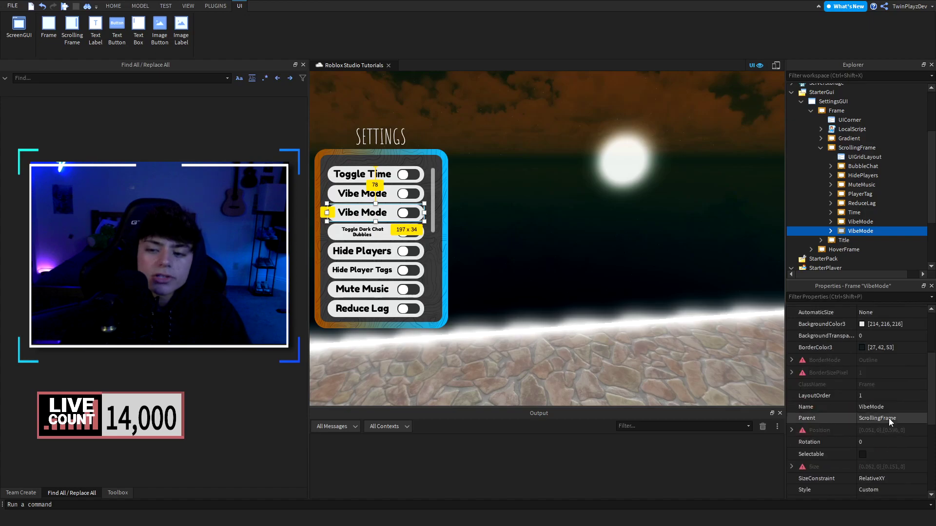
left_click(885, 408)
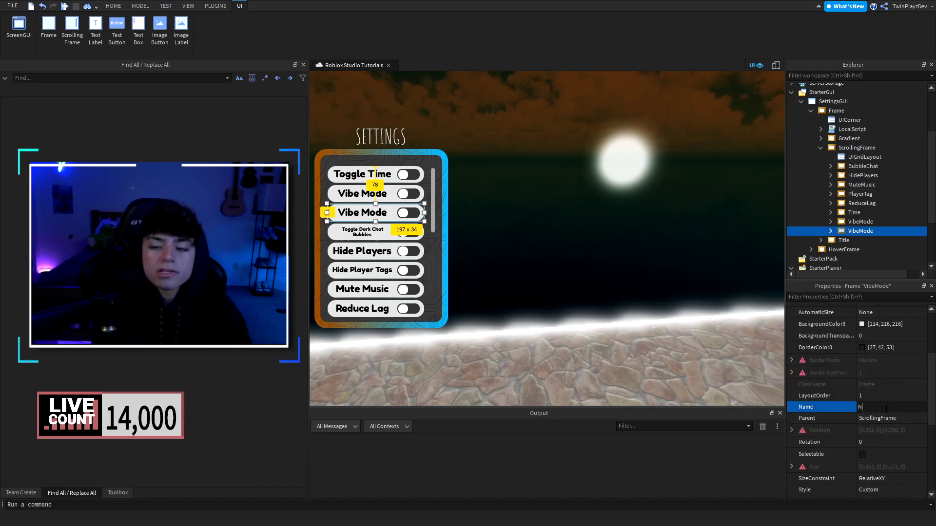
key("Return")
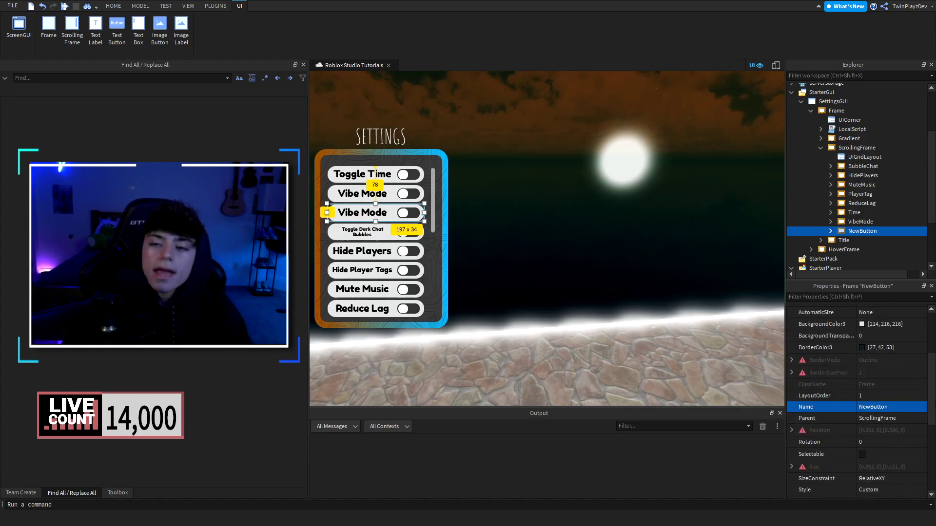
- Set the ToolTip's string value inside NewButton to "New Button" and collapse ToolTip
left_click(831, 231)
scroll(834, 226, "down", 1)
scroll(852, 223, "down", 1)
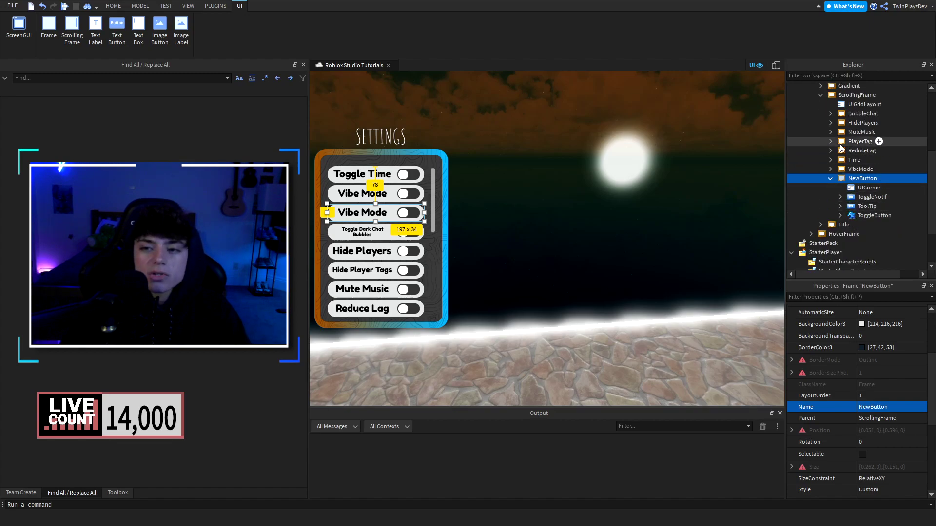
left_click(864, 197)
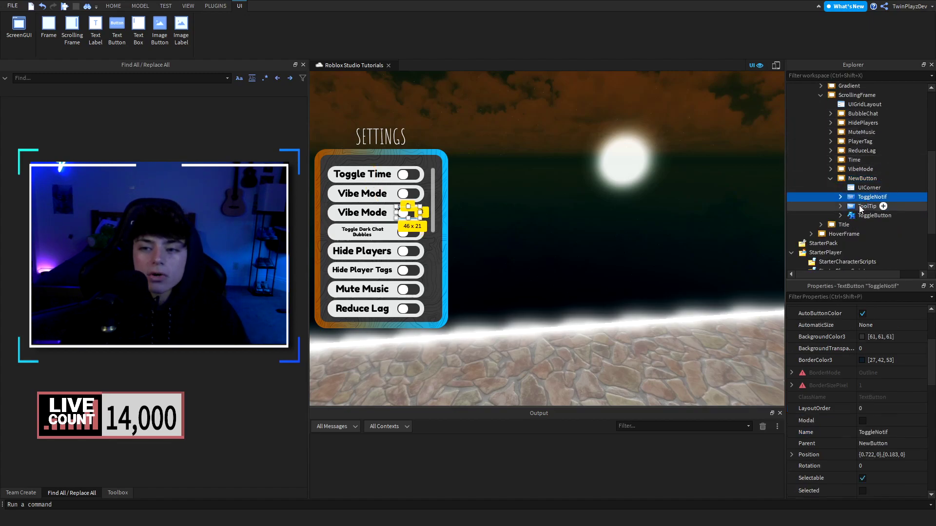
left_click(861, 207)
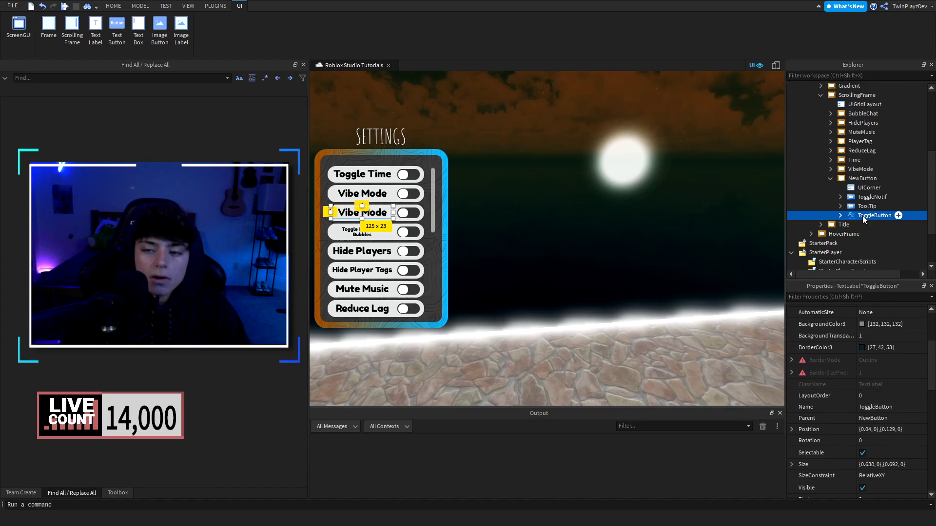
left_click(842, 207)
left_click(857, 215)
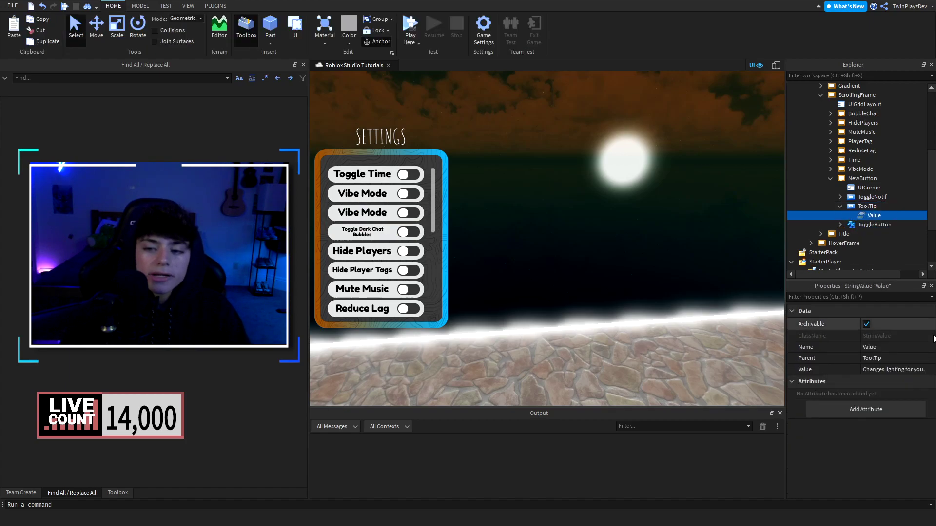
left_click(897, 369)
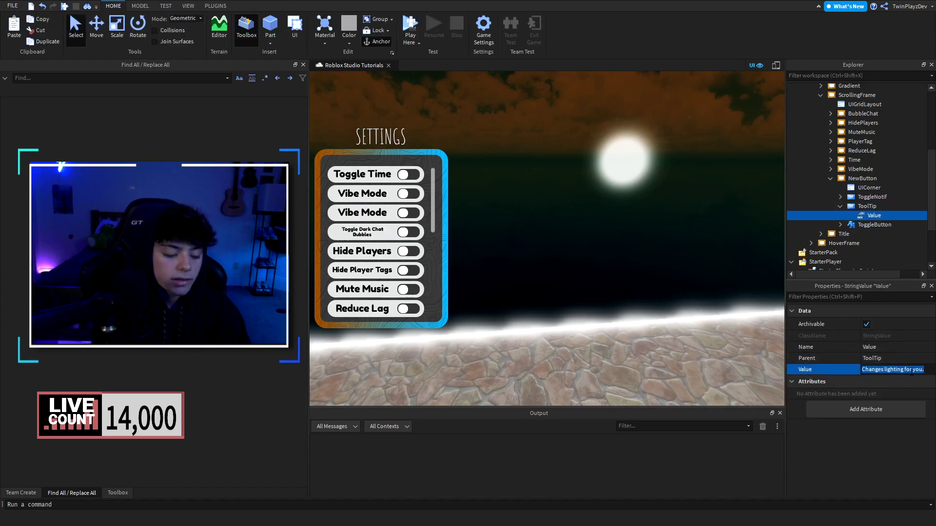
type("New Button")
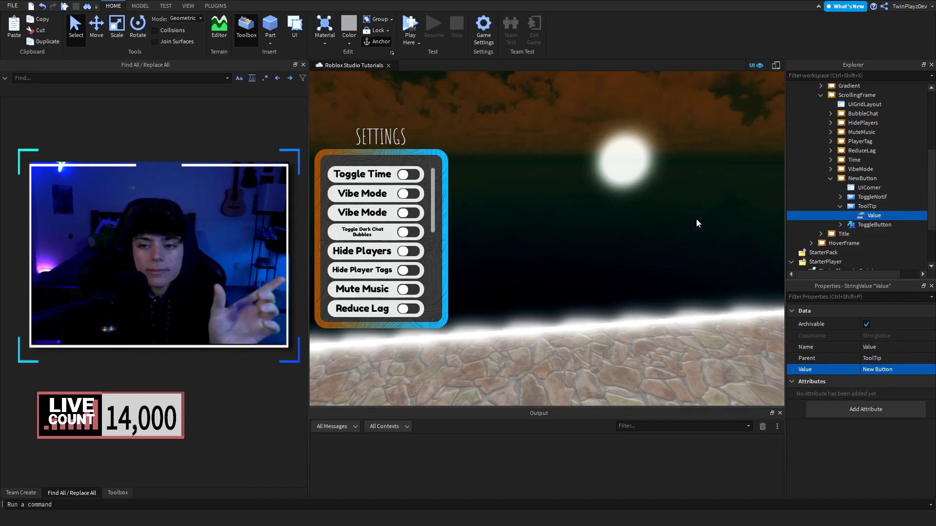
left_click(839, 206)
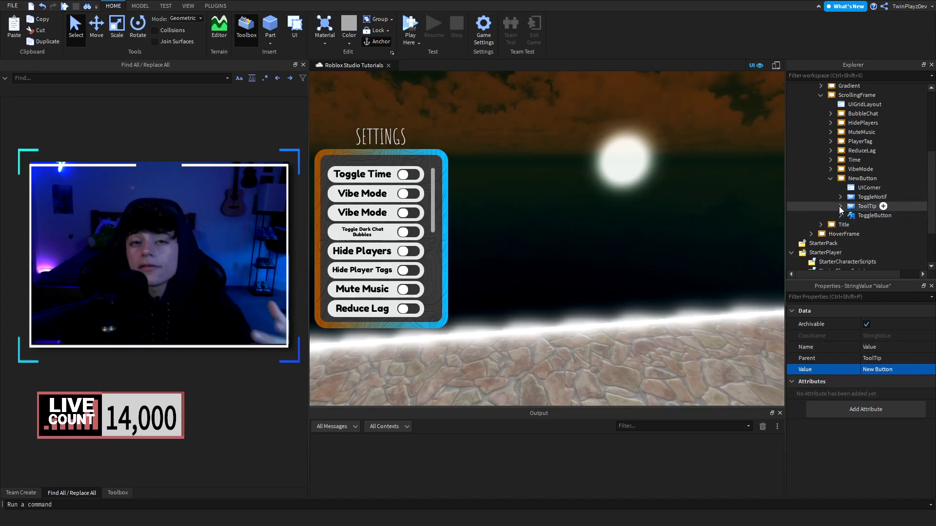
- Examine the contents of ToggleNotif inside NewButton, collapse it and clear the selection
left_click(850, 198)
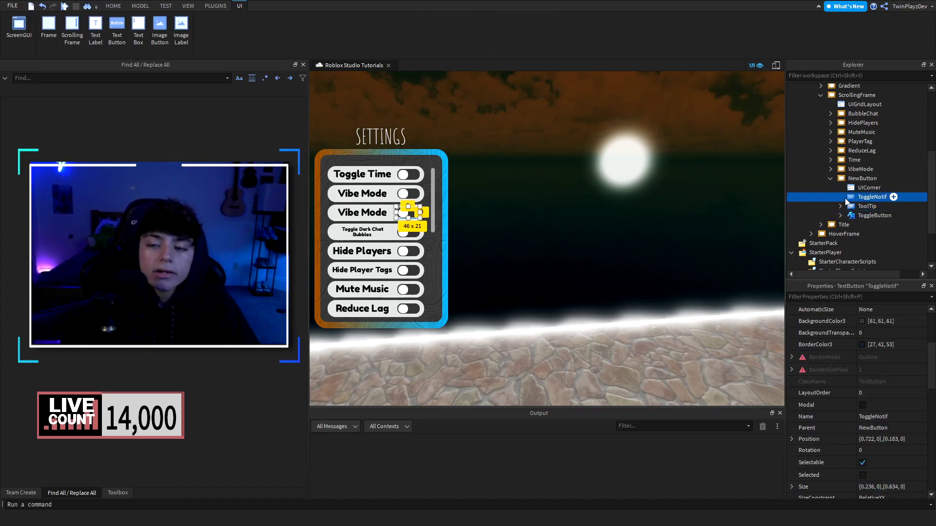
left_click(842, 198)
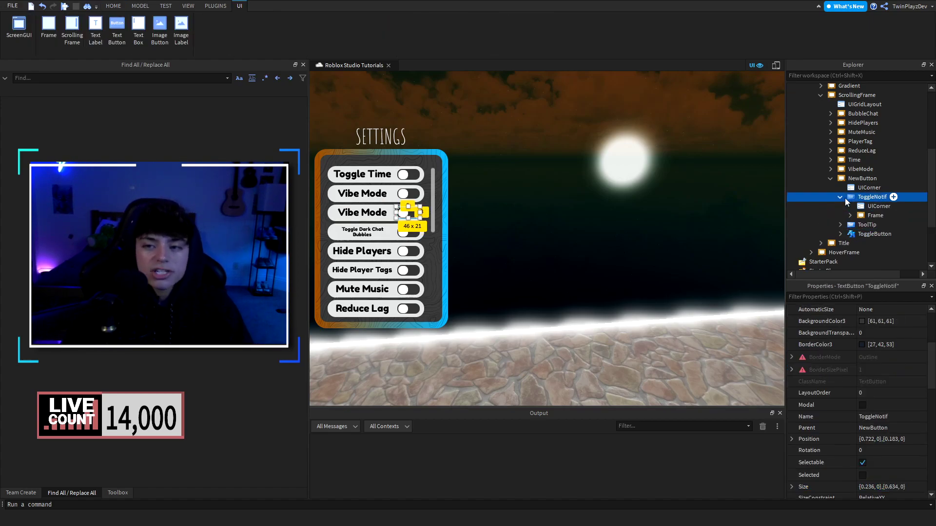
left_click(723, 195)
left_click(846, 198)
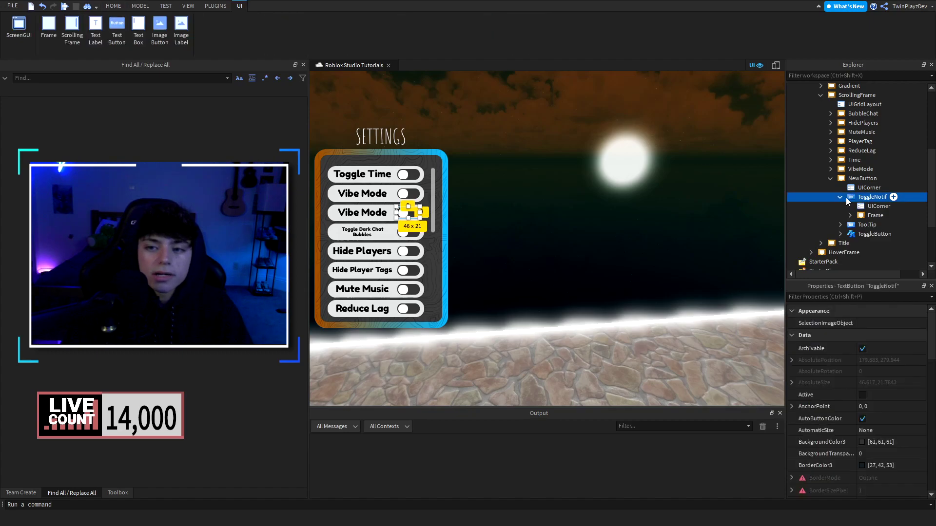
left_click(841, 197)
left_click(679, 192)
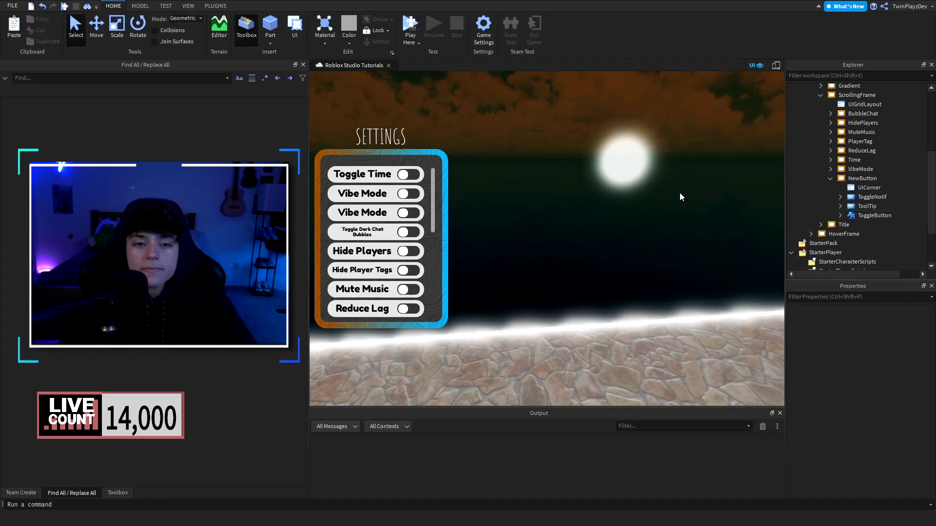
- Set the text of the ToggleButton label inside NewButton to "New Button" and collapse the NewButton frame
left_click(848, 215)
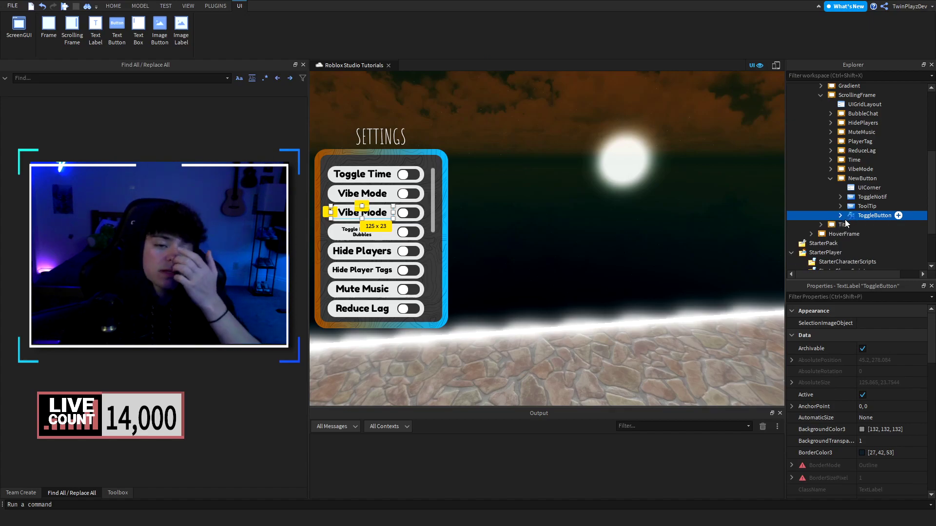
scroll(877, 390, "down", 10)
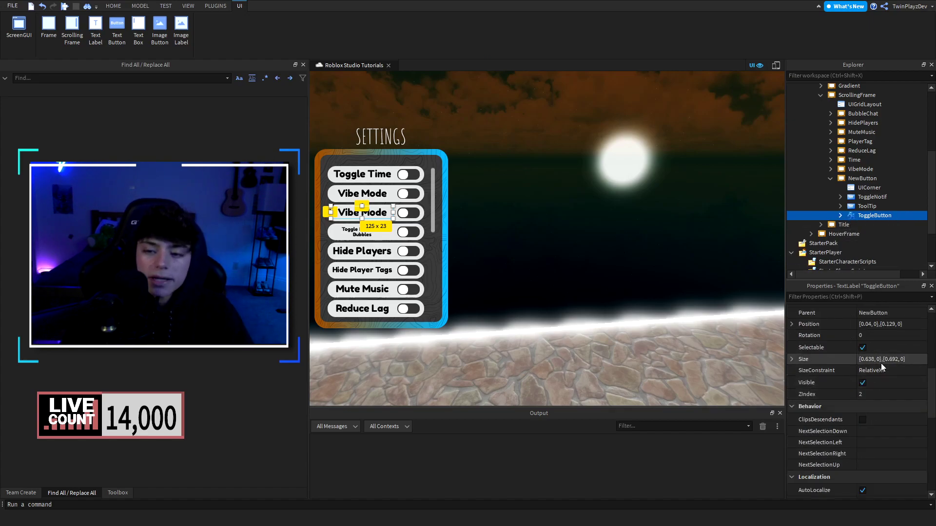
left_click(888, 373)
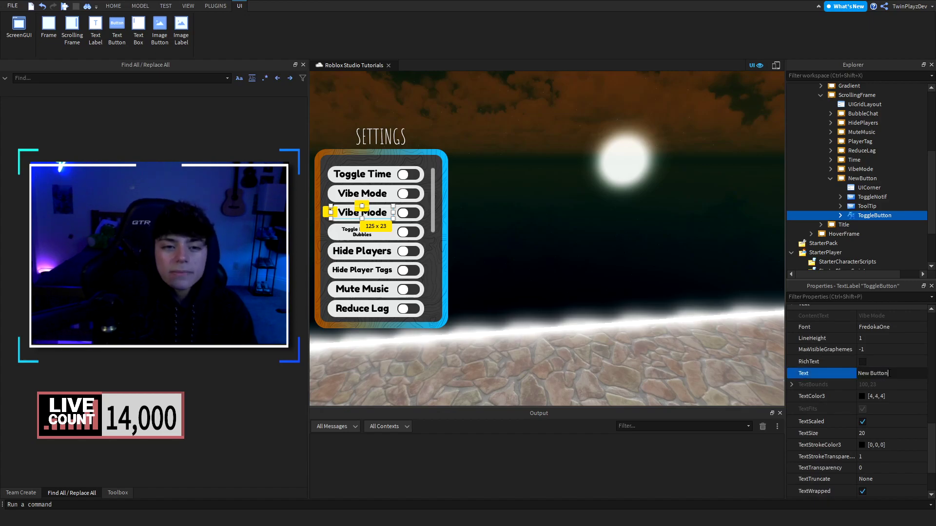
key("Return")
left_click(543, 182)
scroll(374, 241, "down", 1)
scroll(374, 241, "up", 1)
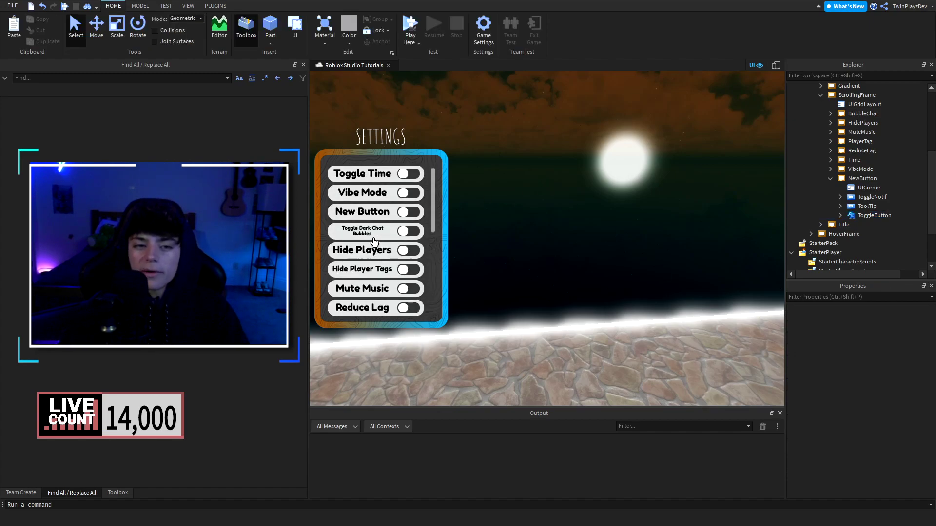
left_click(830, 178)
- Set the ScrollingFrame's CanvasSize to {0, 0},{3, 0} and check how the settings rows are laid out
scroll(833, 193, "up", 4)
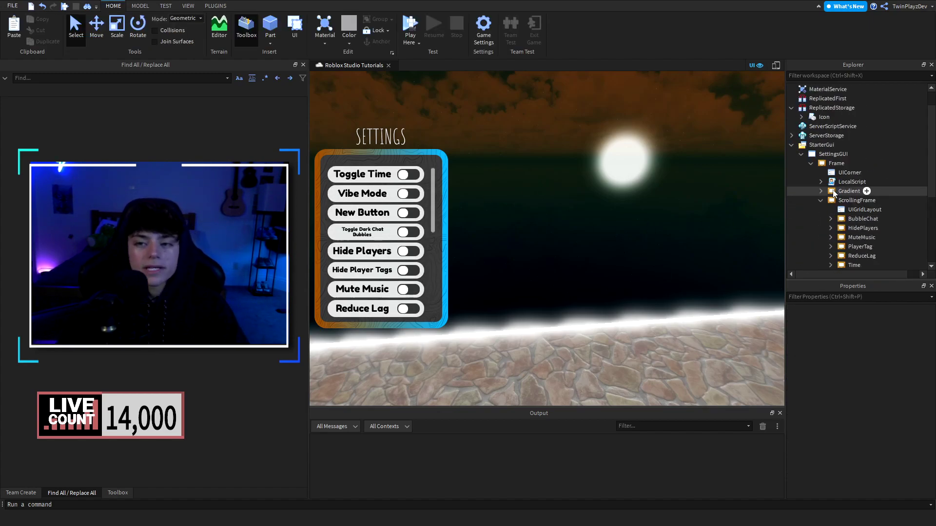
scroll(410, 244, "down", 1)
scroll(409, 244, "up", 1)
scroll(413, 245, "down", 3)
scroll(413, 245, "up", 5)
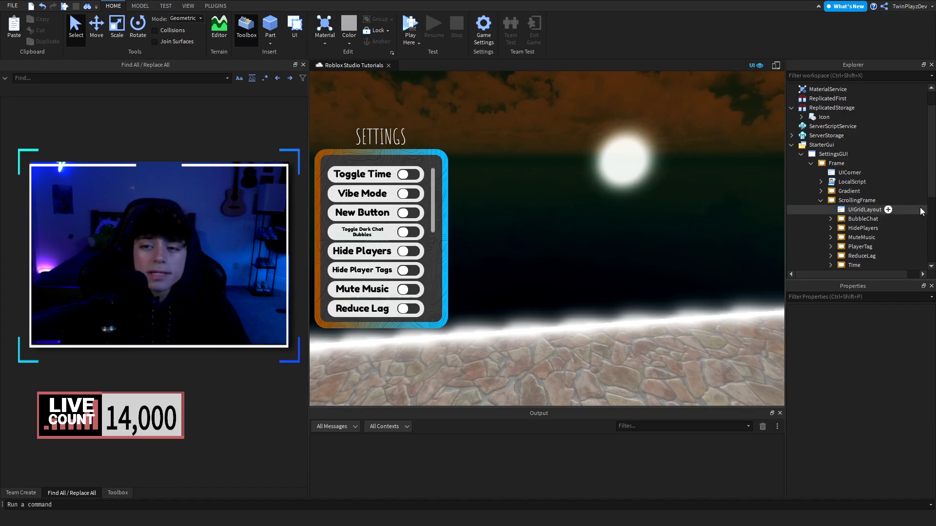
left_click(852, 201)
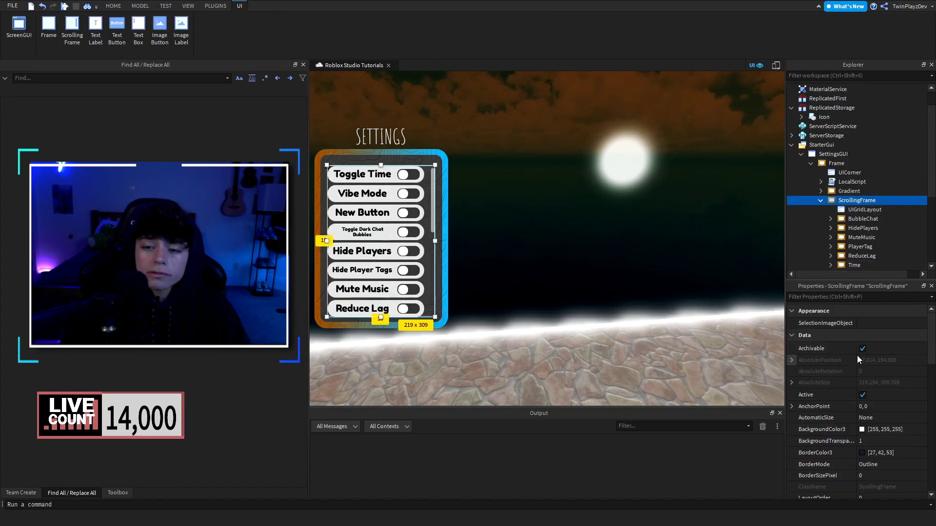
scroll(865, 379, "down", 5)
scroll(868, 370, "down", 6)
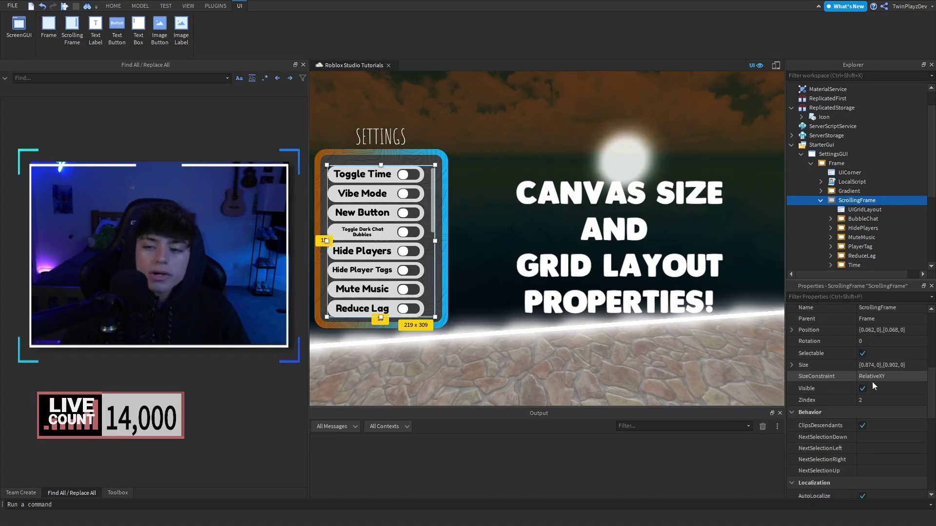
scroll(879, 385, "down", 2)
left_click(874, 387)
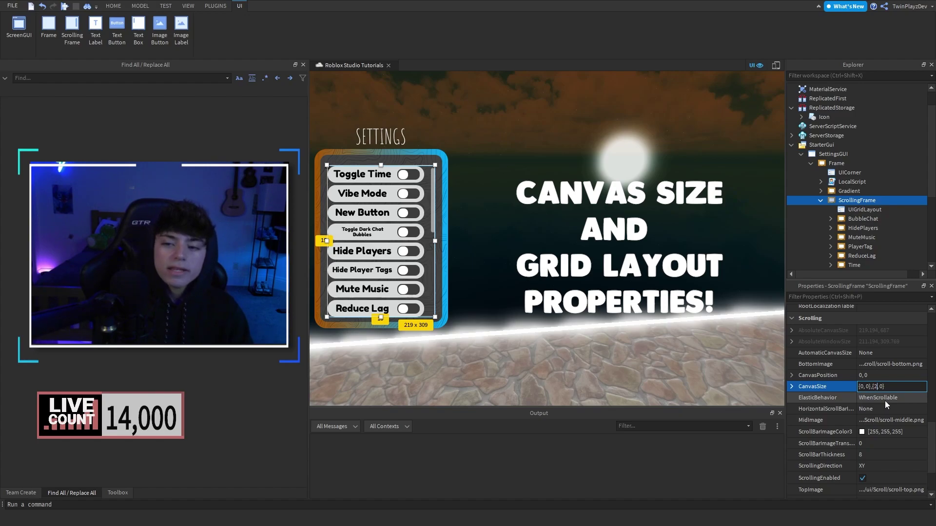
key("BackSpace")
type("3")
key("Return")
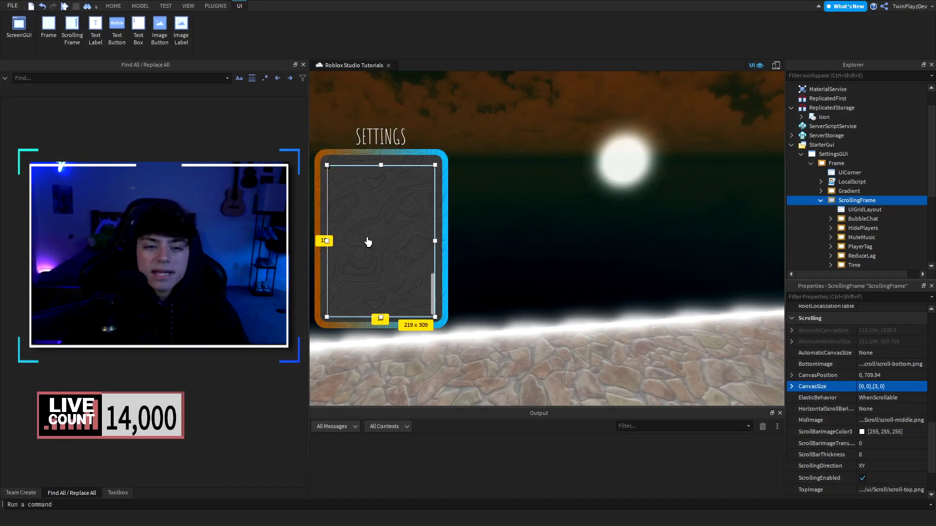
- Change the ScrollingFrame's CanvasSize to {0, 0},{1, 0}
left_click(880, 386)
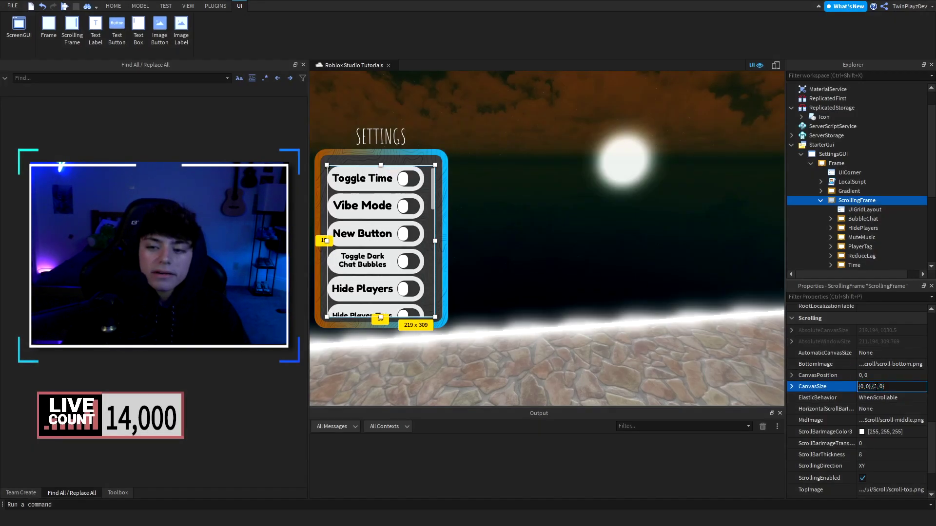
type("0")
key("BackSpace")
key("Delete")
type("1")
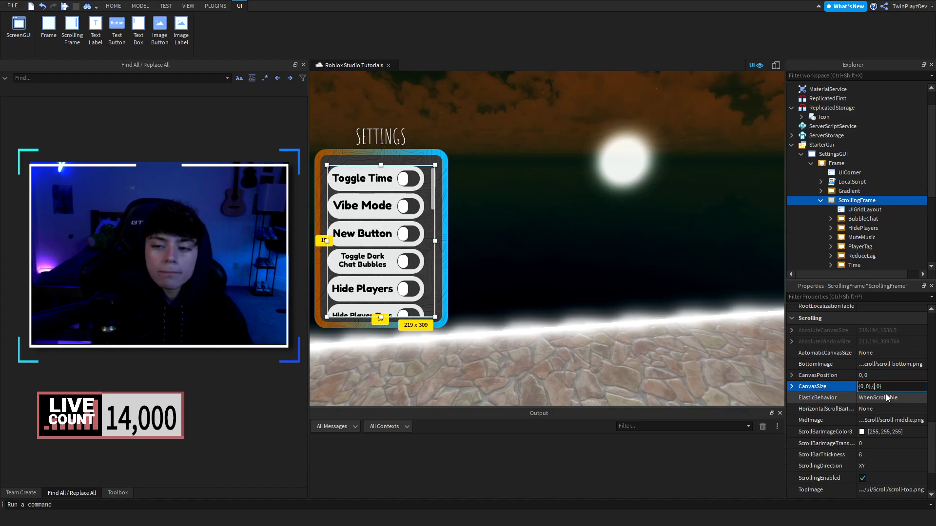
key("Return")
- Set the ScrollingFrame's CanvasSize to {0, 0},{2, 0} and look through its remaining properties
left_click(887, 386)
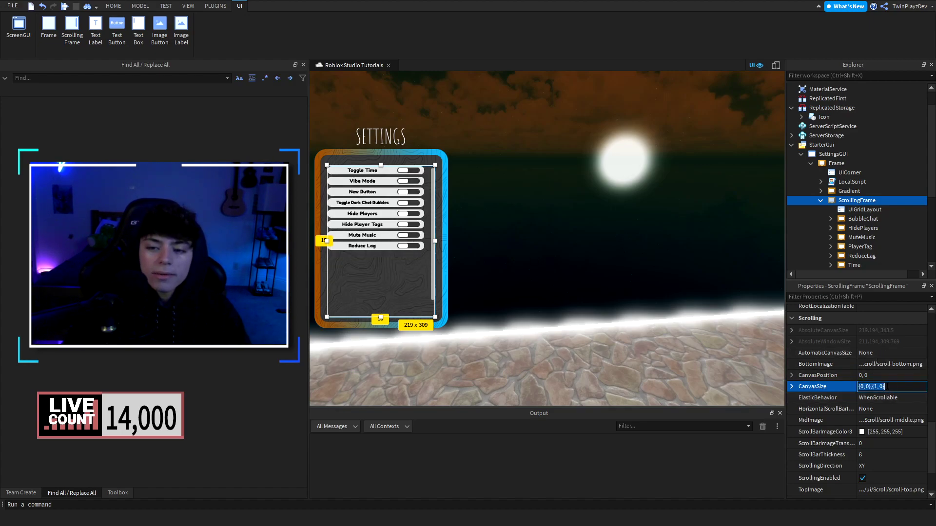
key("BackSpace")
type("2")
key("Return")
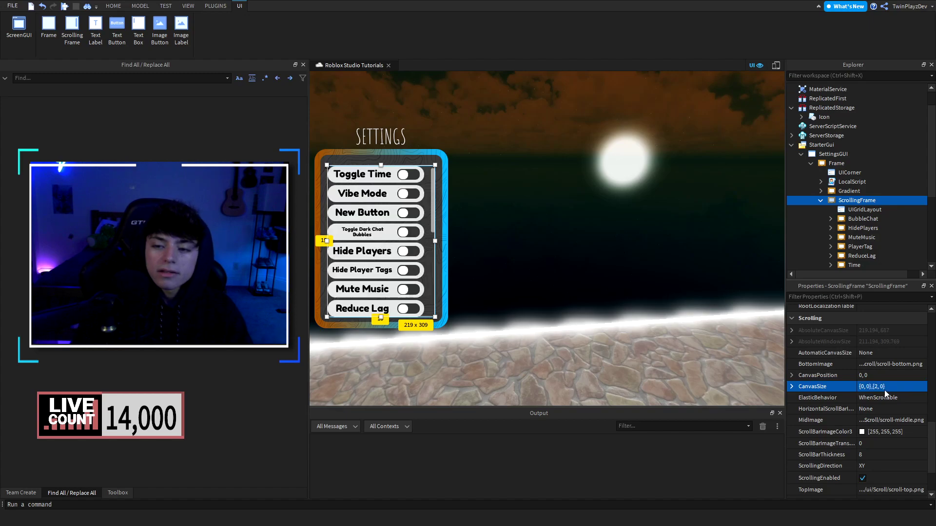
scroll(896, 397, "down", 3)
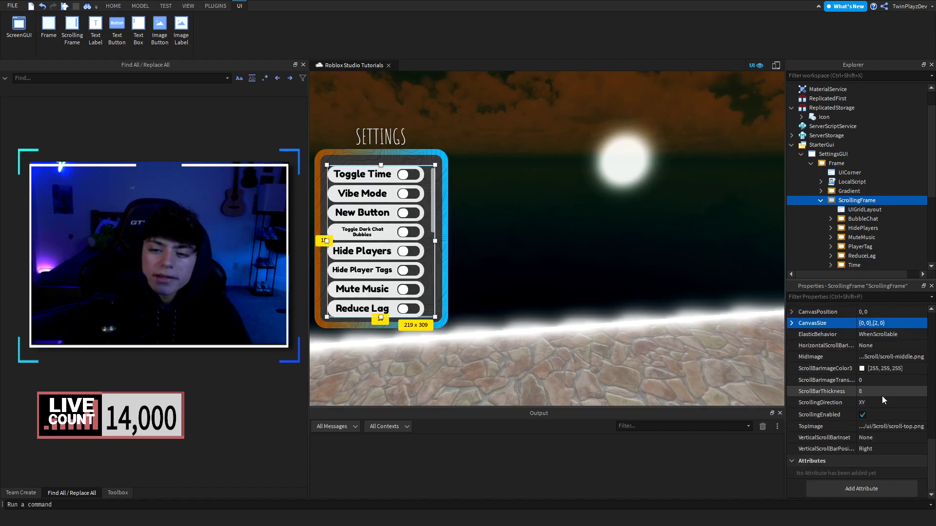
scroll(882, 396, "up", 5)
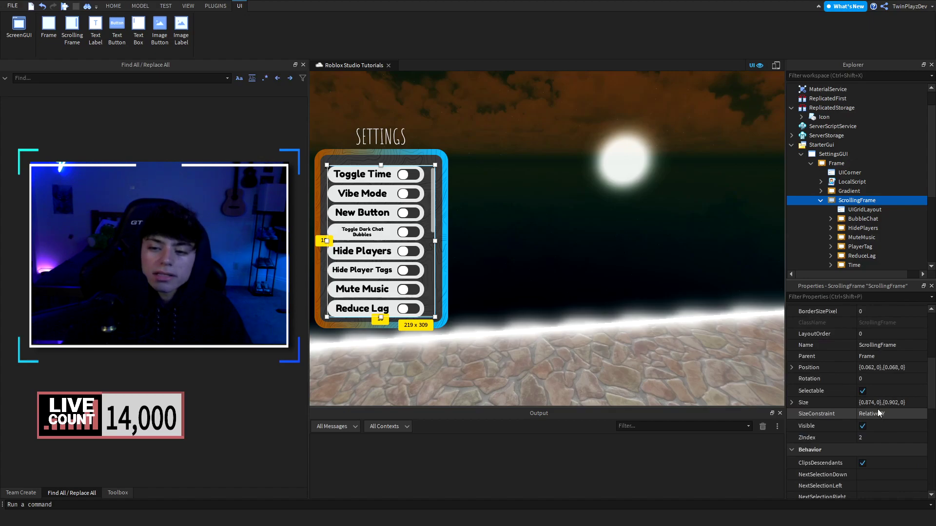
- Examine the CellPadding and CellSize properties of the ScrollingFrame's UIGridLayout without changing them, and clear the selection
left_click(857, 209)
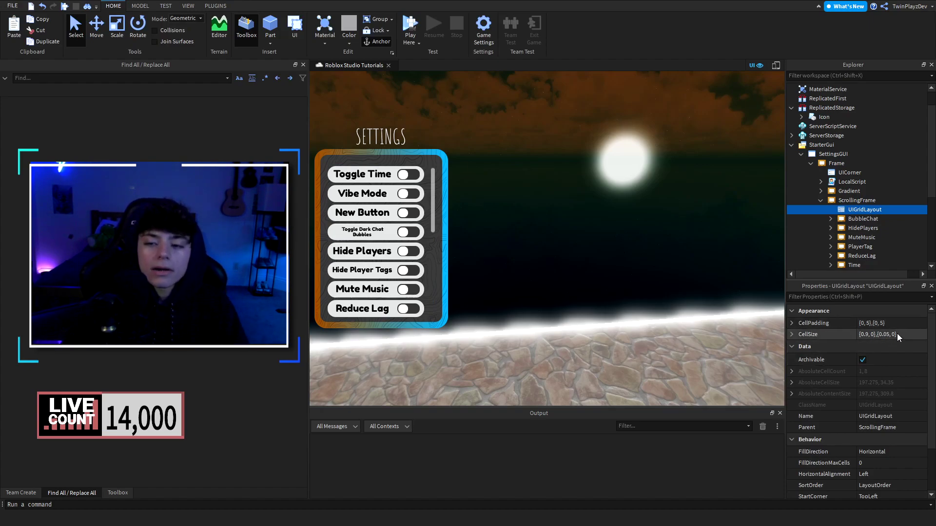
left_click(884, 334)
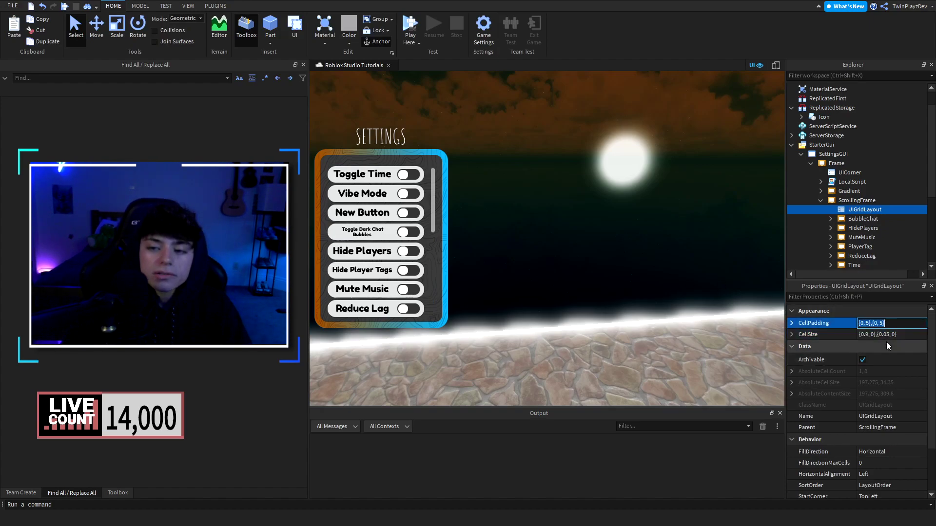
key("shift+Tab")
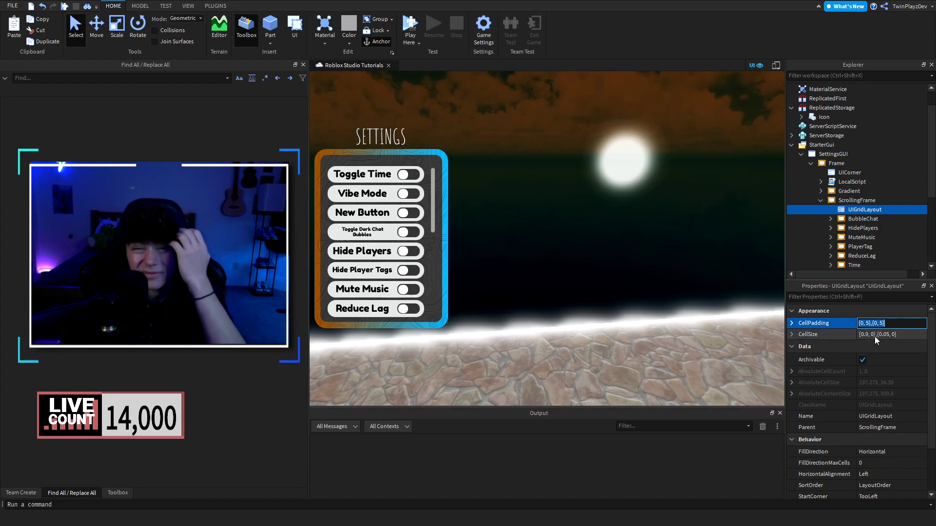
key("End")
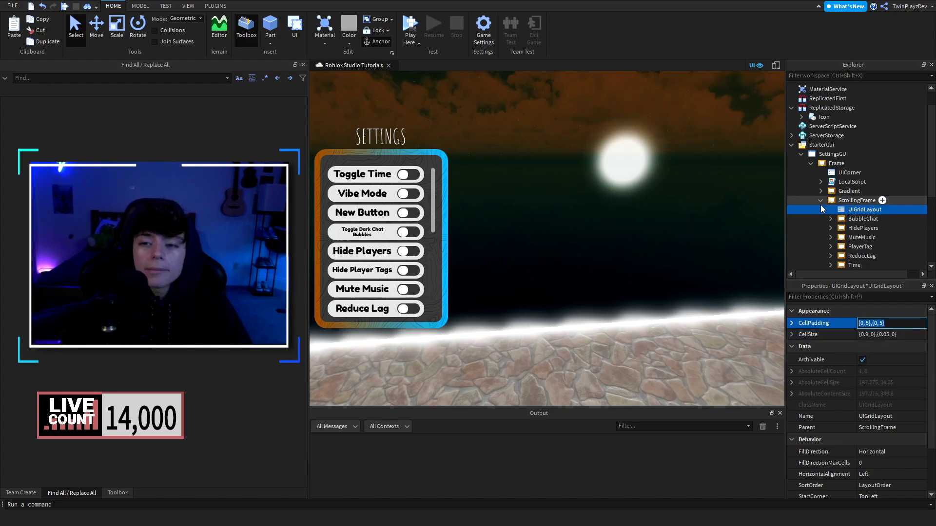
left_click(708, 212)
- Expand the LocalScript in the settings Frame and examine its Tick sound and the PitchShiftSoundEffect inside it
scroll(832, 220, "down", 1)
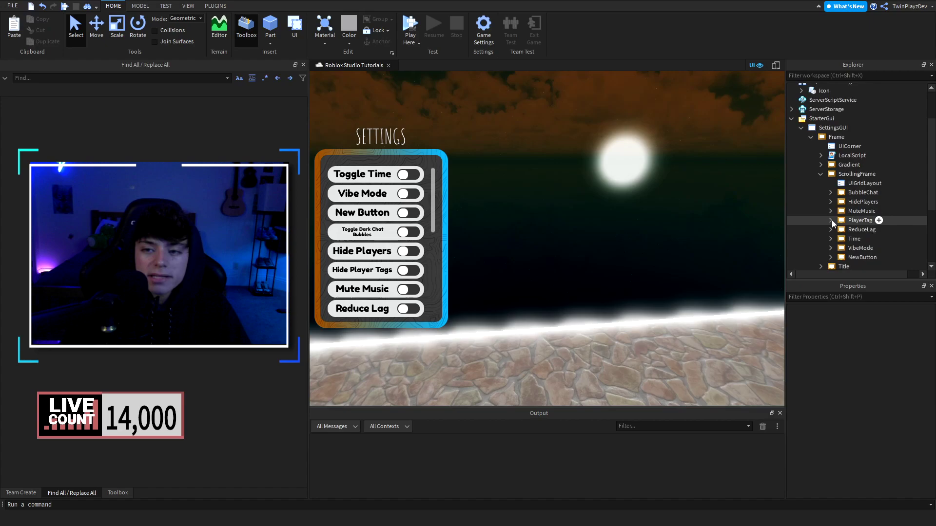
left_click(821, 155)
left_click(829, 164)
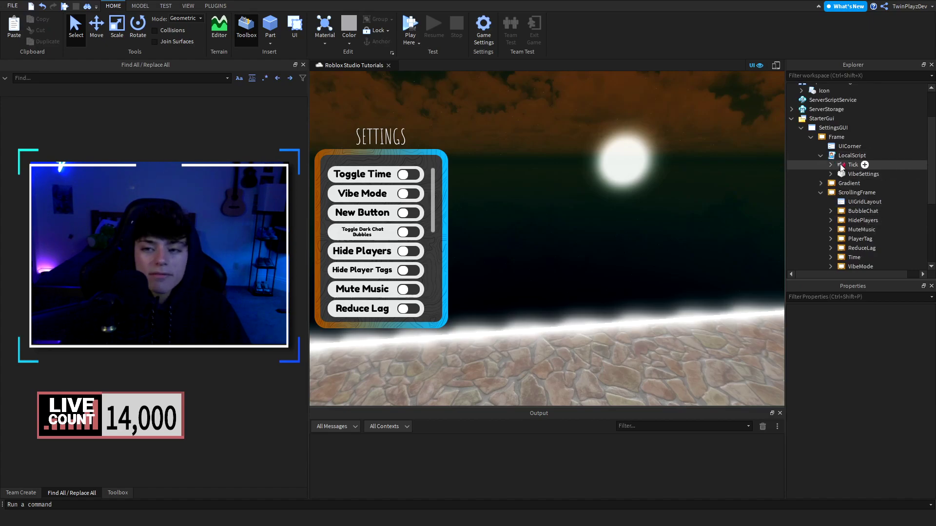
scroll(843, 365, "down", 3)
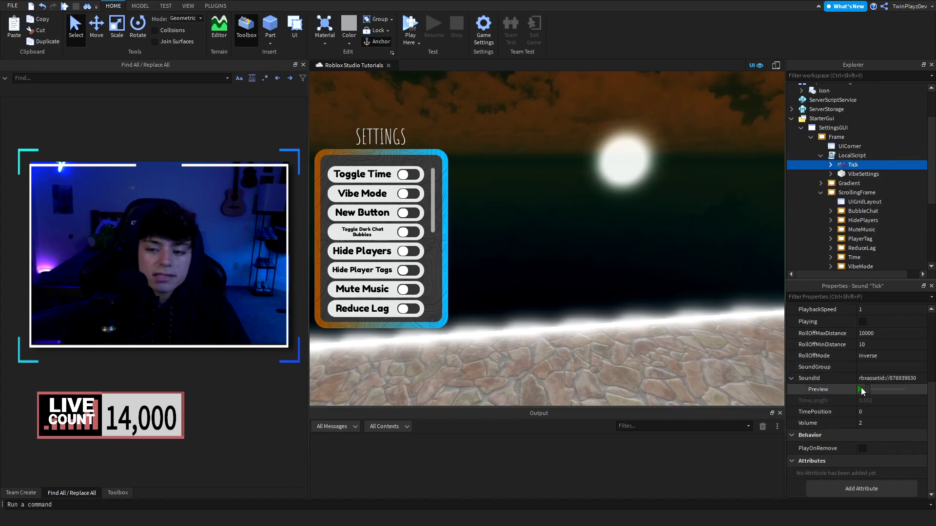
left_click(830, 165)
left_click(855, 173)
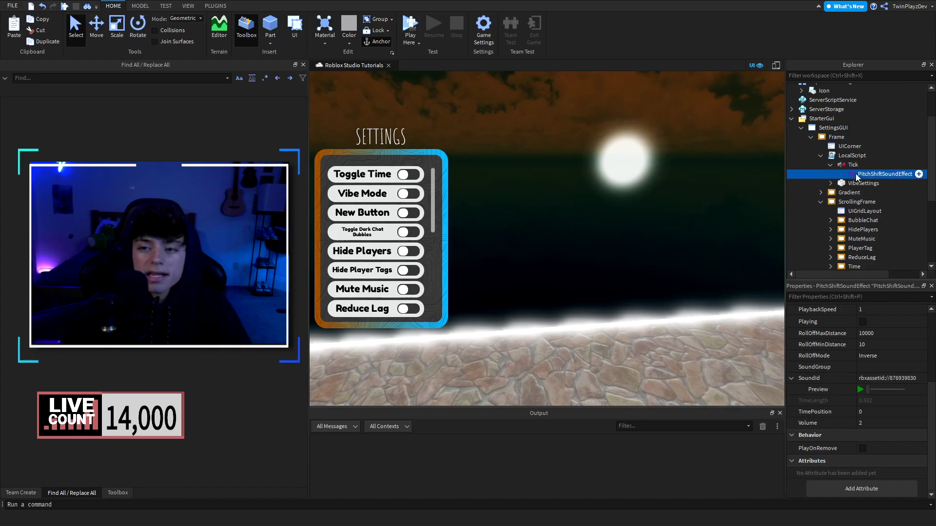
left_click(831, 165)
- Examine the VibeSettings part and its two ParticleEmitters under LocalScript, collapse it and clear the selection
left_click(830, 174)
left_click(840, 175)
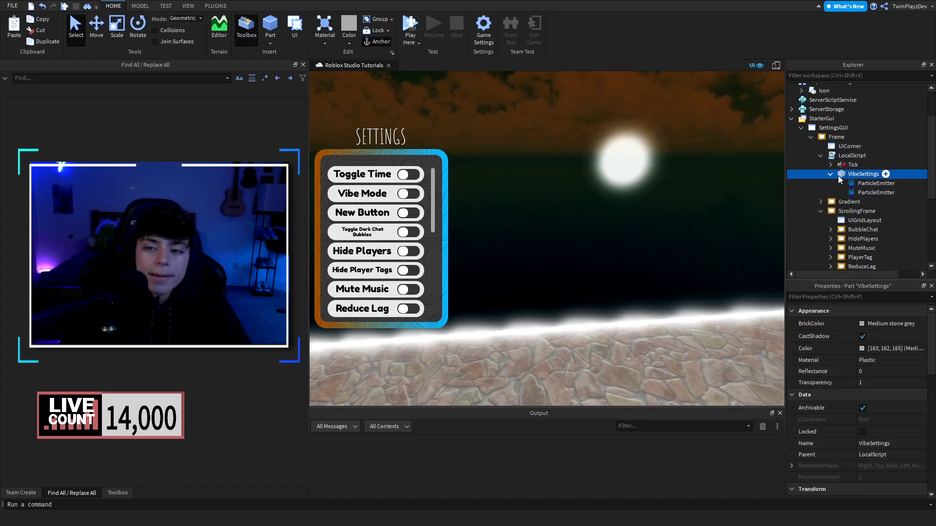
left_click(844, 182)
left_click(851, 193)
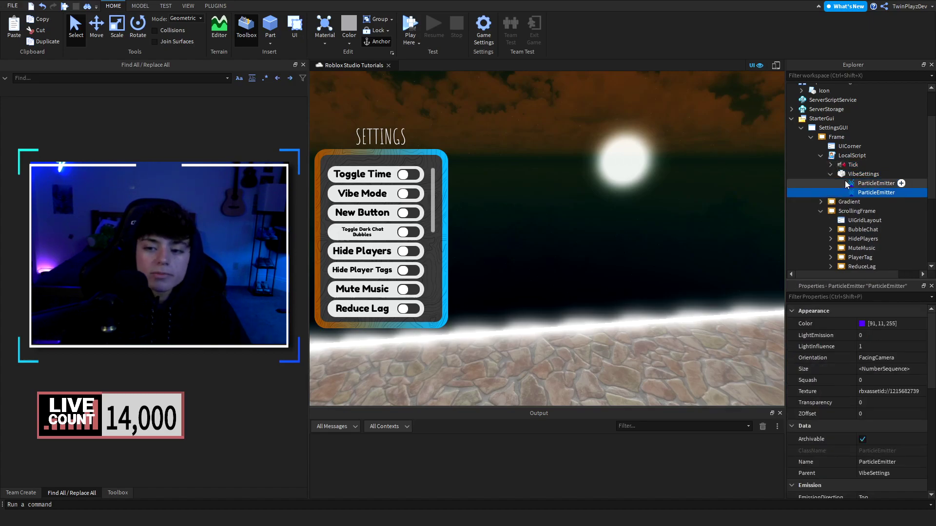
left_click(841, 176)
left_click(830, 174)
left_click(704, 192)
right_click_drag(704, 191, 705, 192)
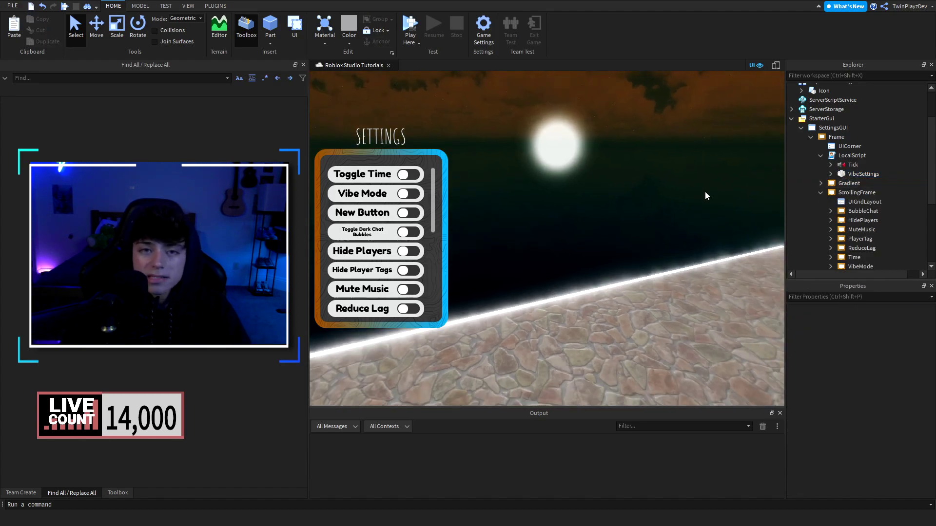
key("s")
- Open the Frame's LocalScript and examine the Players, TweenService and WorkspaceSound declarations
left_click(829, 164)
left_click(830, 164)
double_click(849, 155)
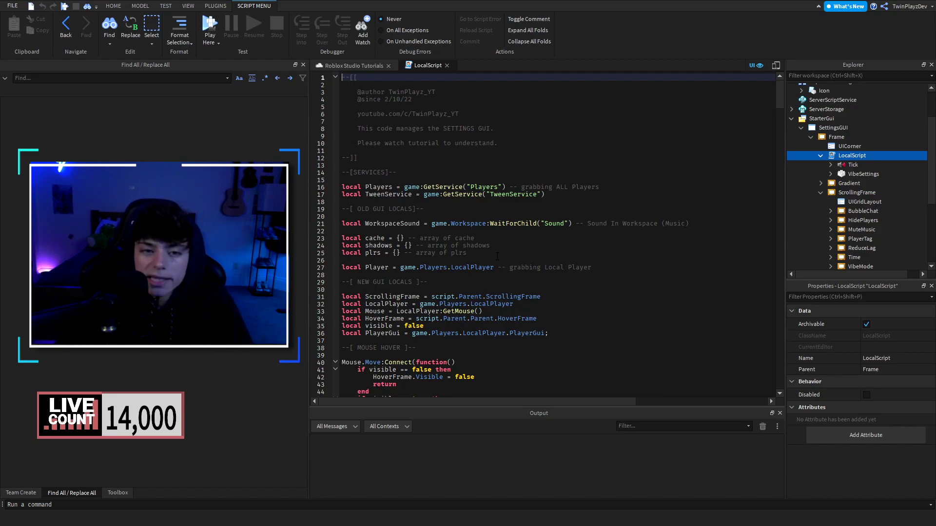
left_click(382, 187)
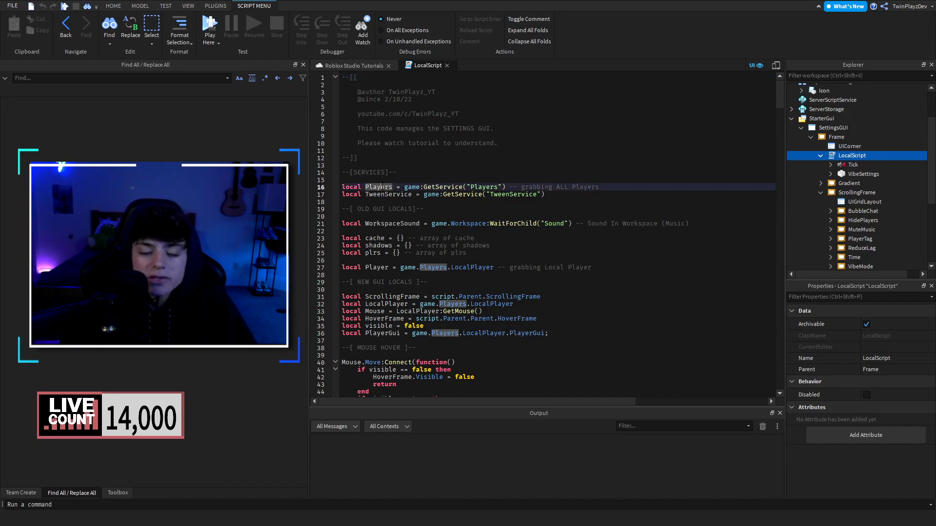
left_click(384, 195)
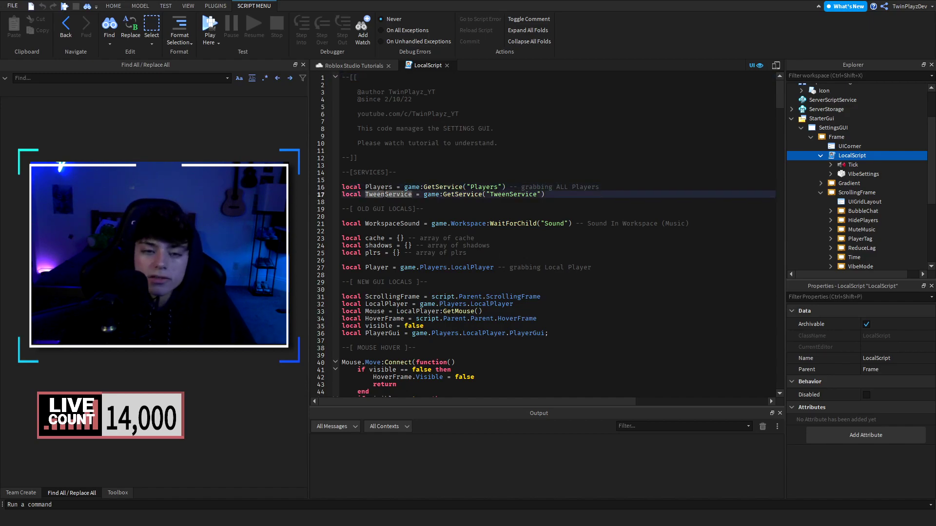
left_click(400, 223)
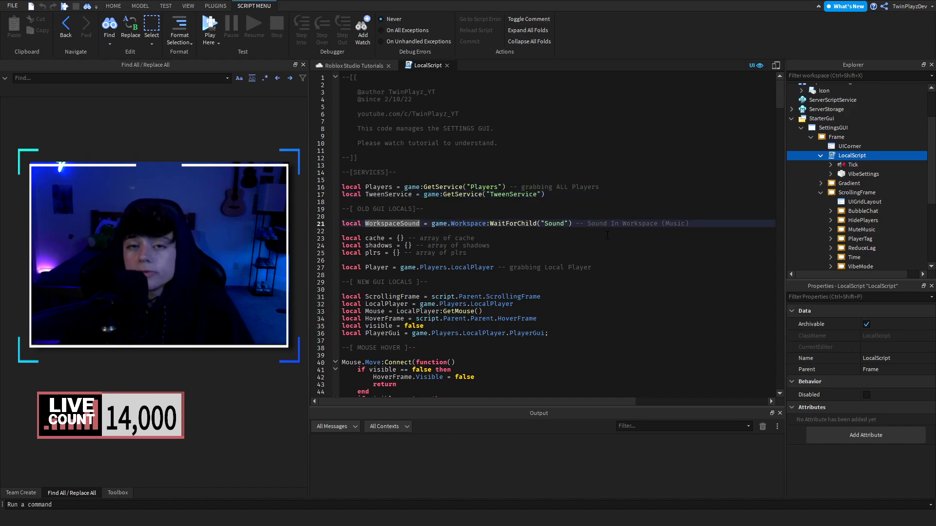
- Locate the Sound object in Workspace that the WorkspaceSound variable refers to, and collapse Workspace
scroll(819, 126, "up", 5)
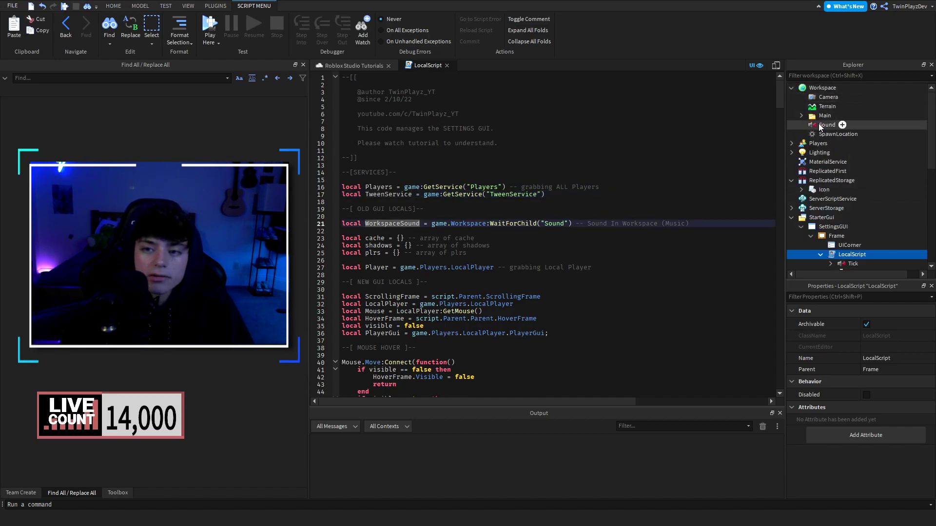
left_click(817, 124)
left_click(792, 88)
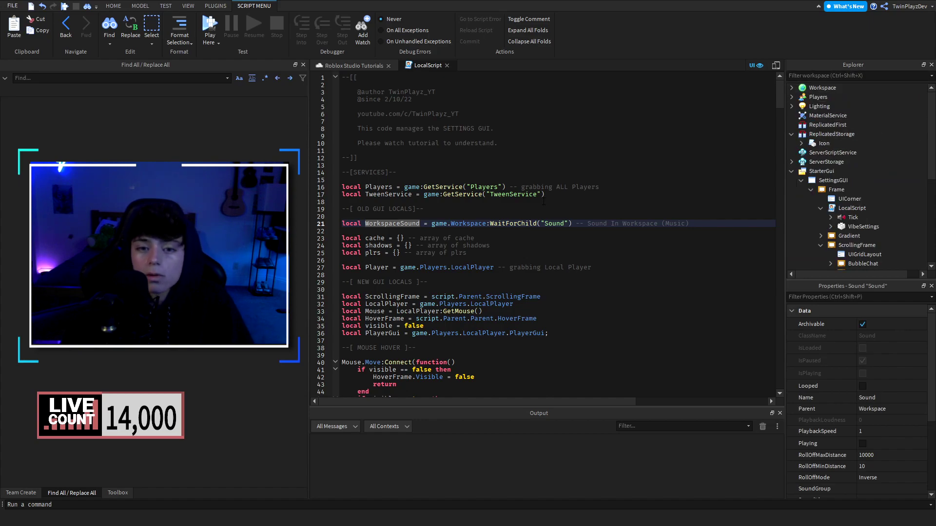
- Examine the cache and shadows array declarations in the script's old GUI locals section
left_click(549, 200)
left_click(390, 230)
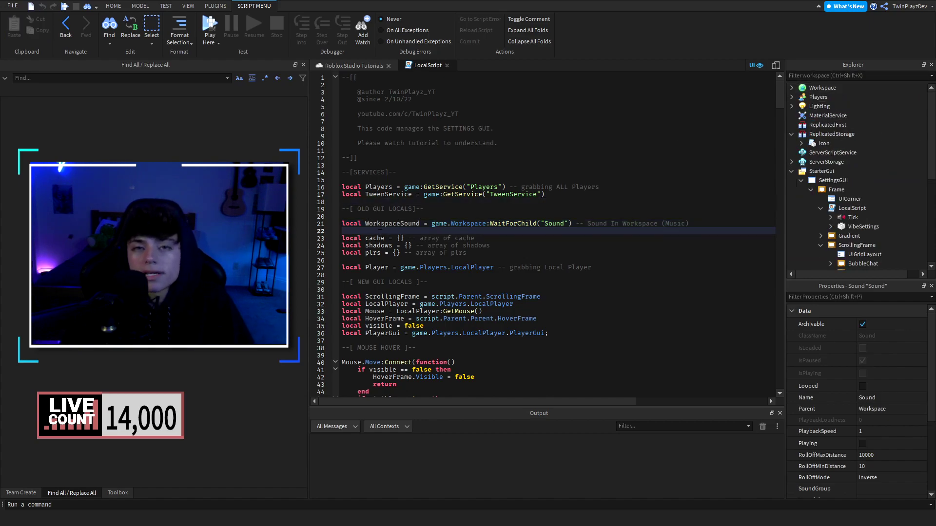
left_click(379, 237)
left_click(379, 245)
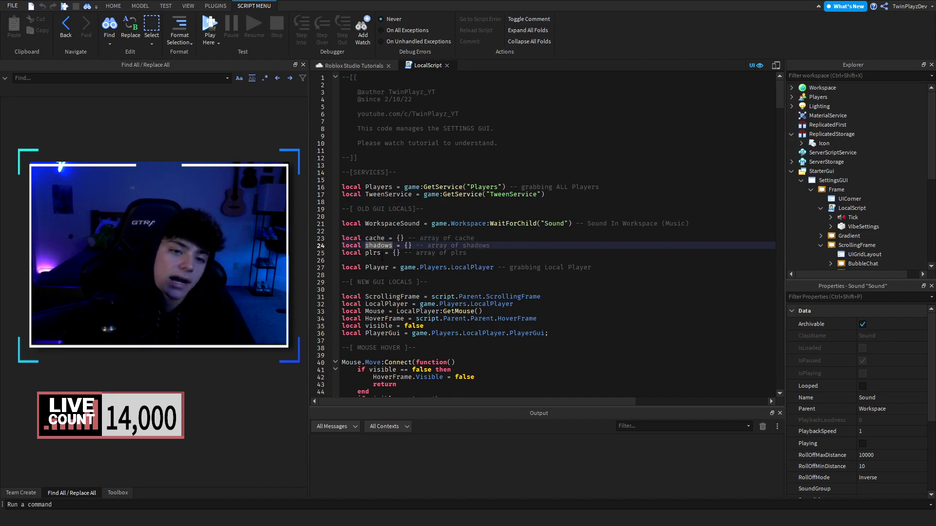